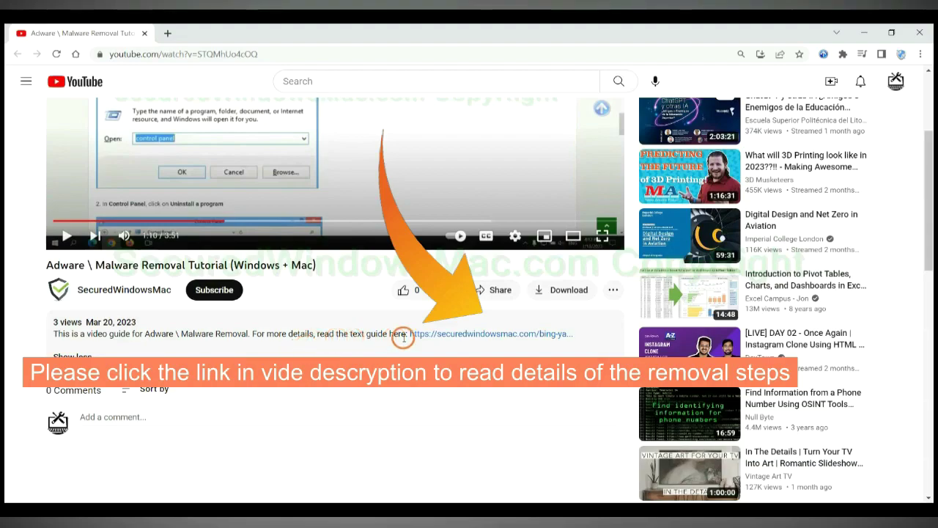
- Open the removal guide and scroll to Instant Automatic Removal with its SpyHunter Win/Mac downloads
left_click(447, 335)
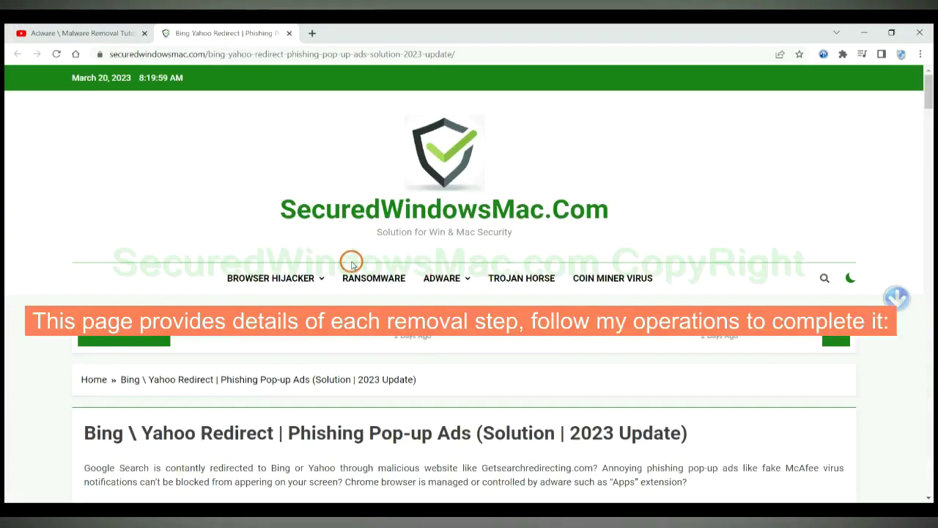
scroll(665, 220, "down", 10)
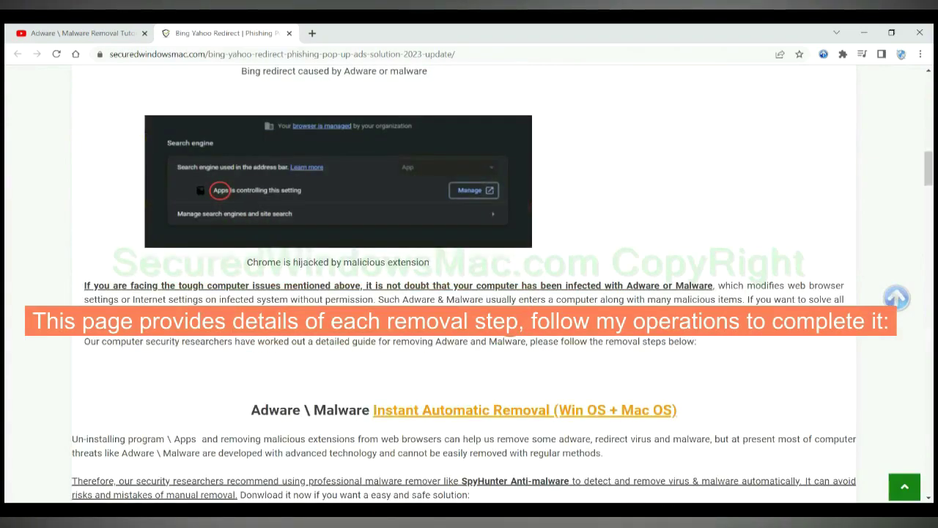
scroll(509, 325, "down", 1)
scroll(509, 325, "down", 1)
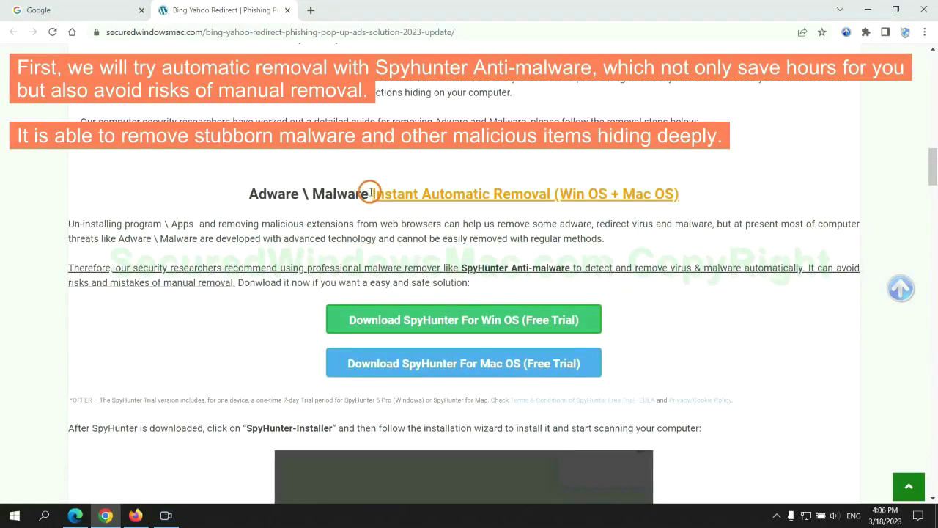
left_click_drag(370, 193, 549, 193)
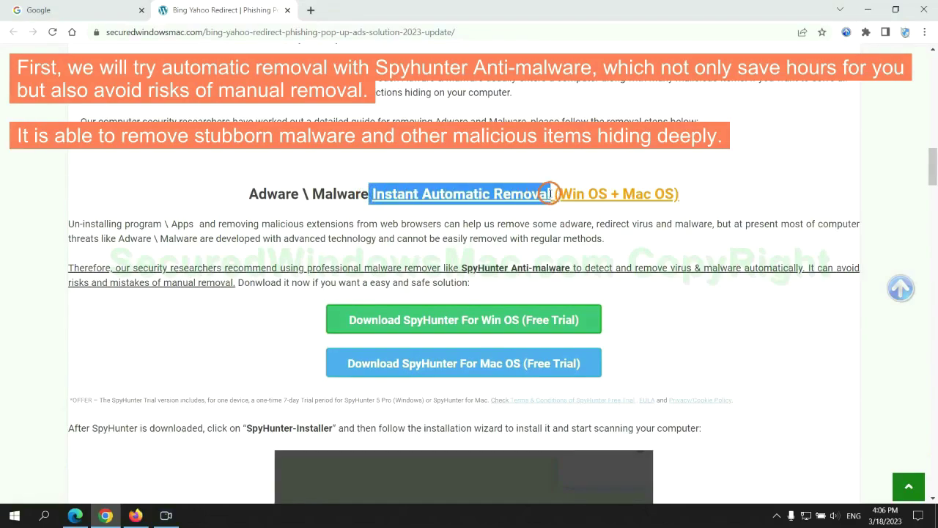
left_click(468, 165)
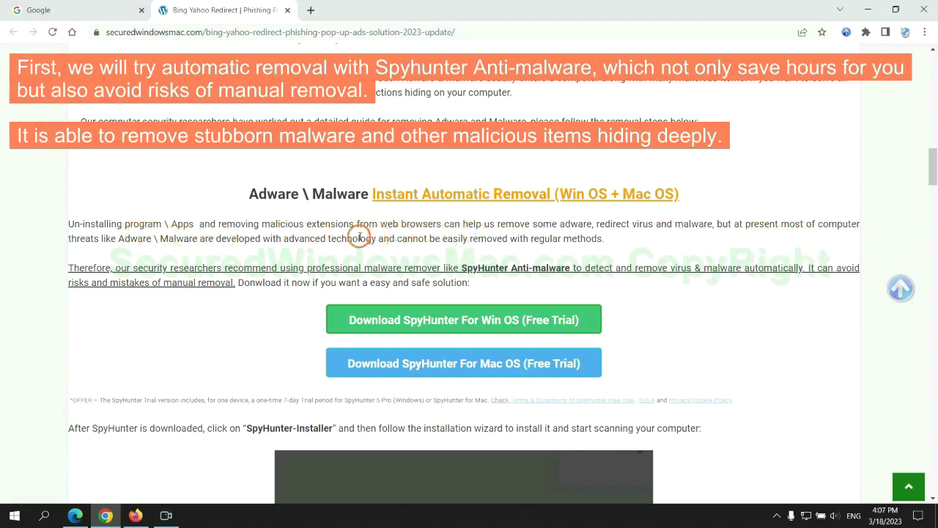
scroll(465, 265, "down", 1)
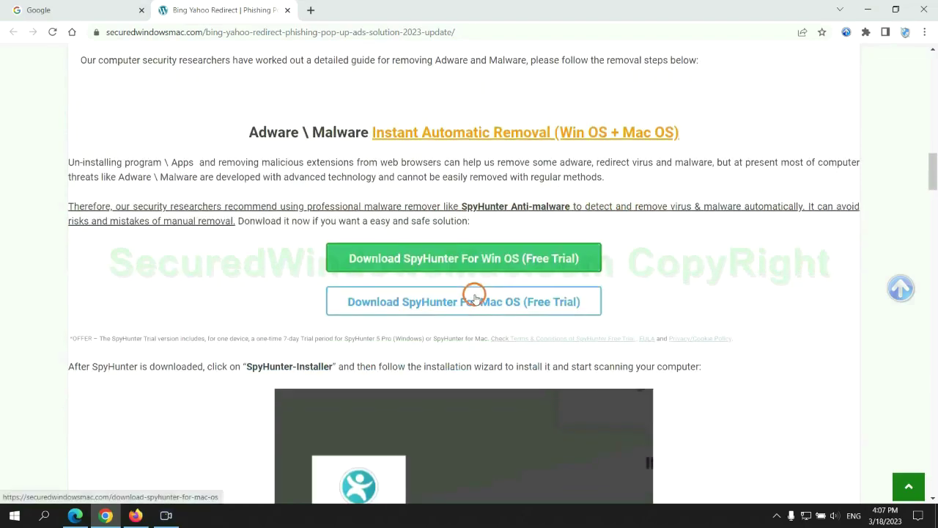
- Download SpyHunter for Win OS, keep it past the harm warning, and launch SpyHunter-Installer.exe
scroll(475, 297, "down", 1)
scroll(465, 276, "down", 1)
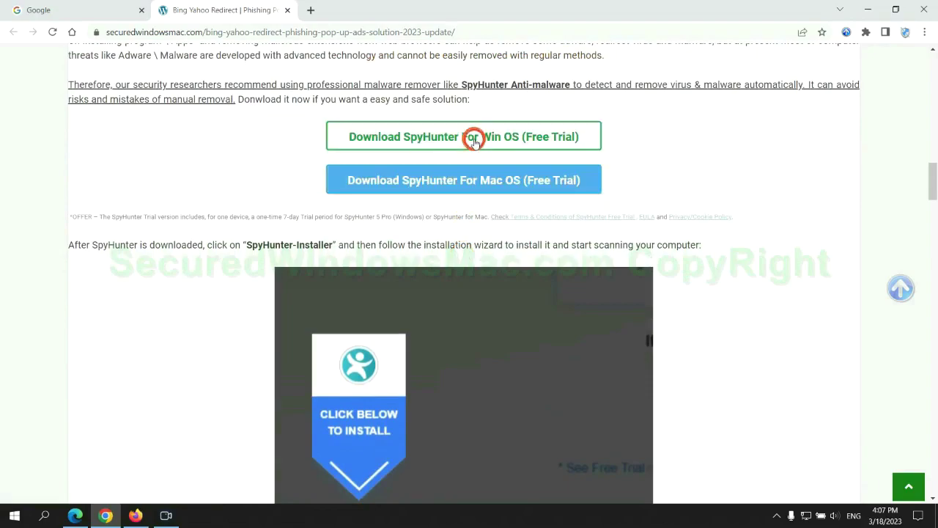
left_click(474, 139)
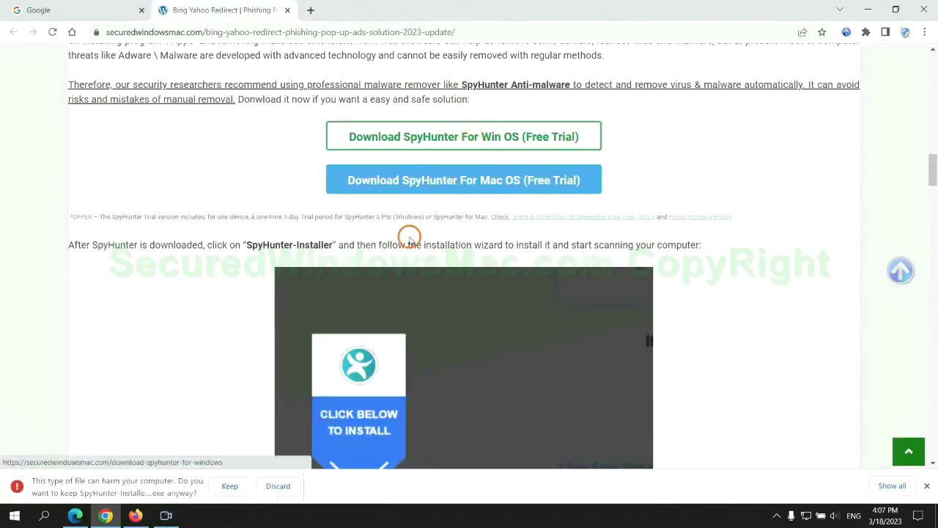
left_click(229, 486)
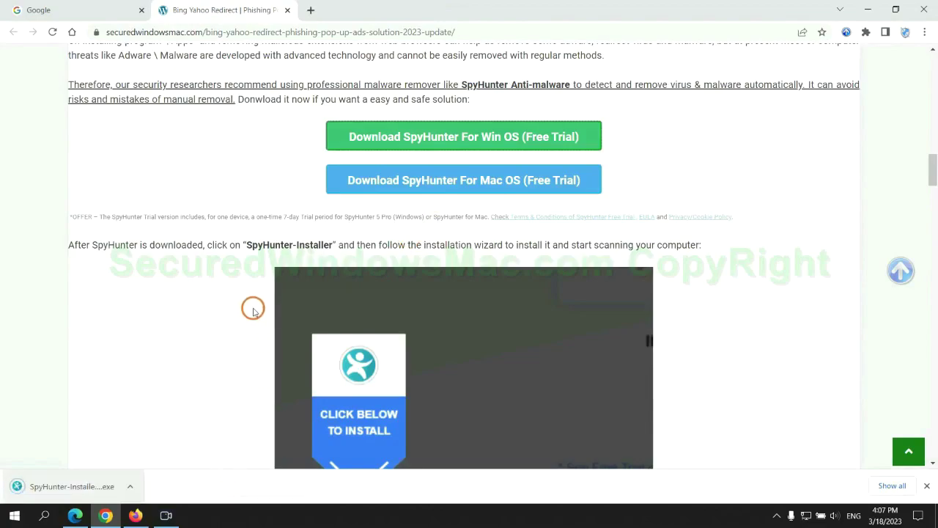
left_click(89, 486)
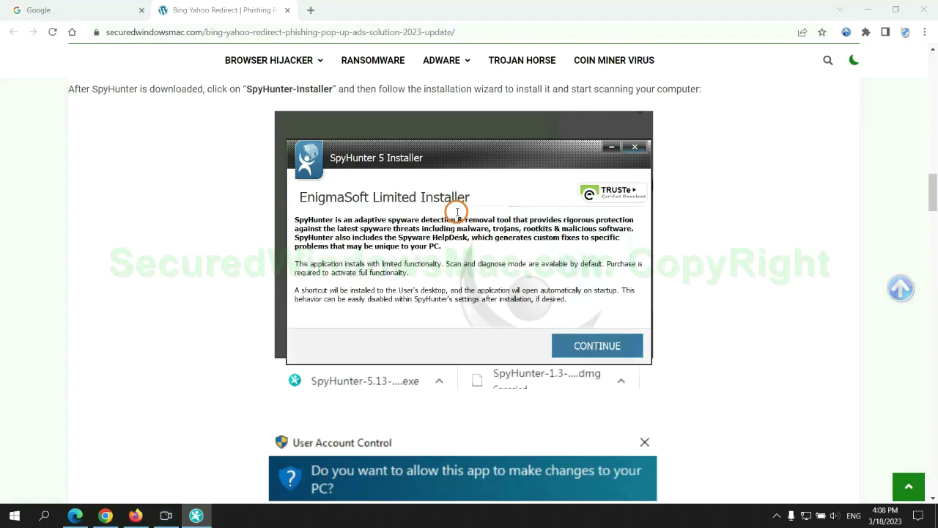
- Continue to the license agreement and accept the EULA and Privacy Policy
left_click(618, 345)
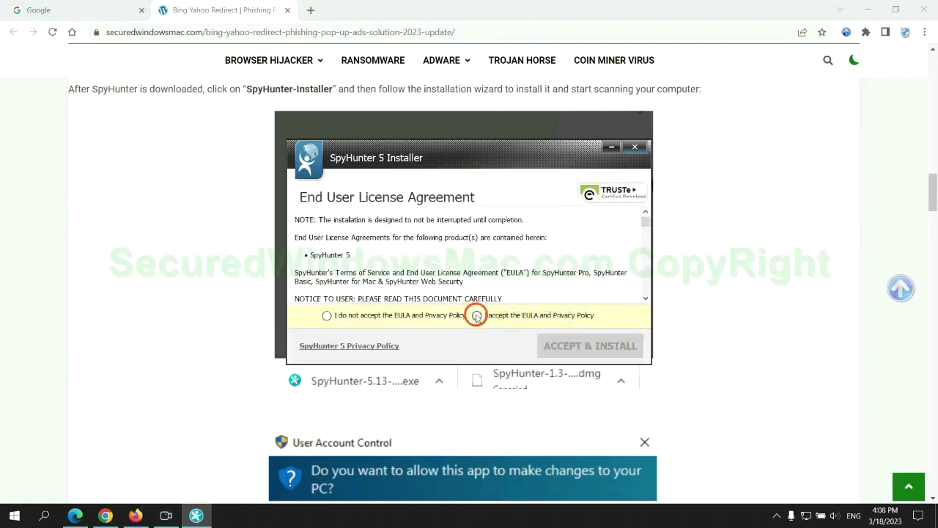
left_click(477, 315)
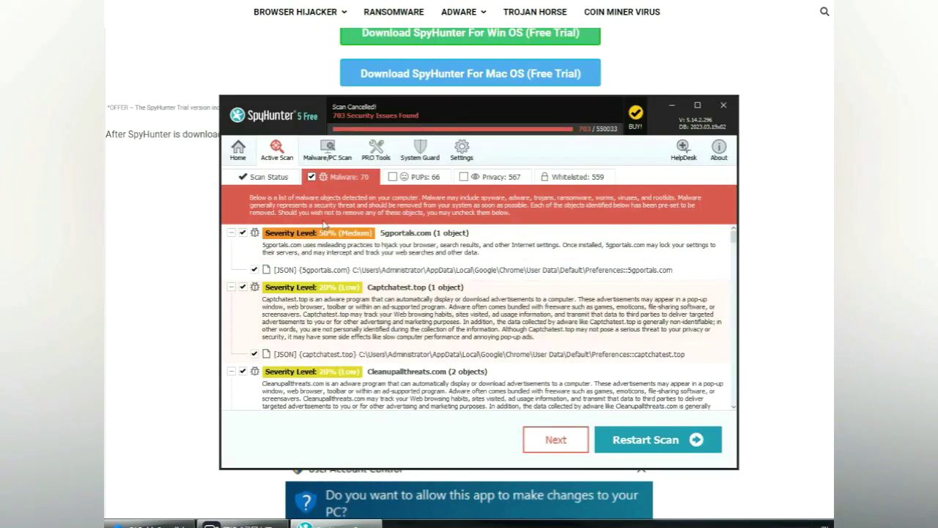
- Proceed to remove the 703 detected issues and choose the FREE Trial (7-Days) registration
left_click(556, 440)
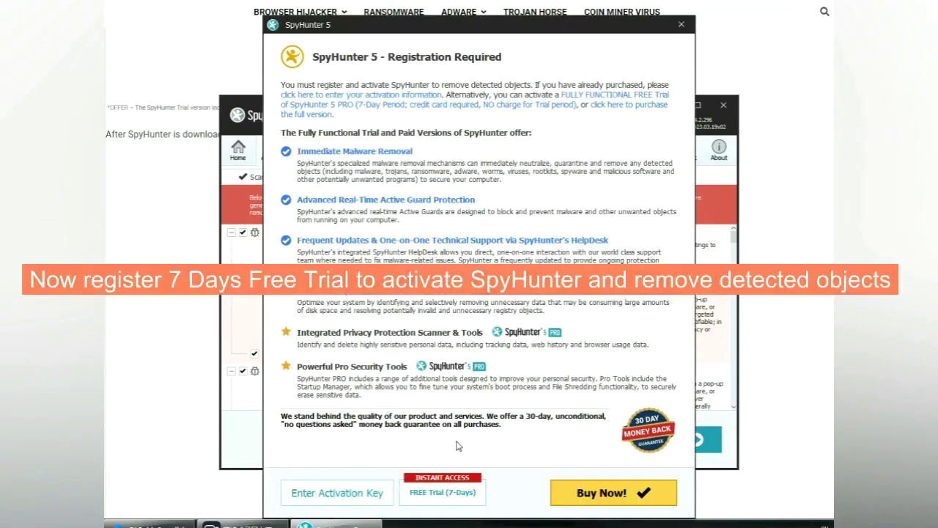
left_click(445, 494)
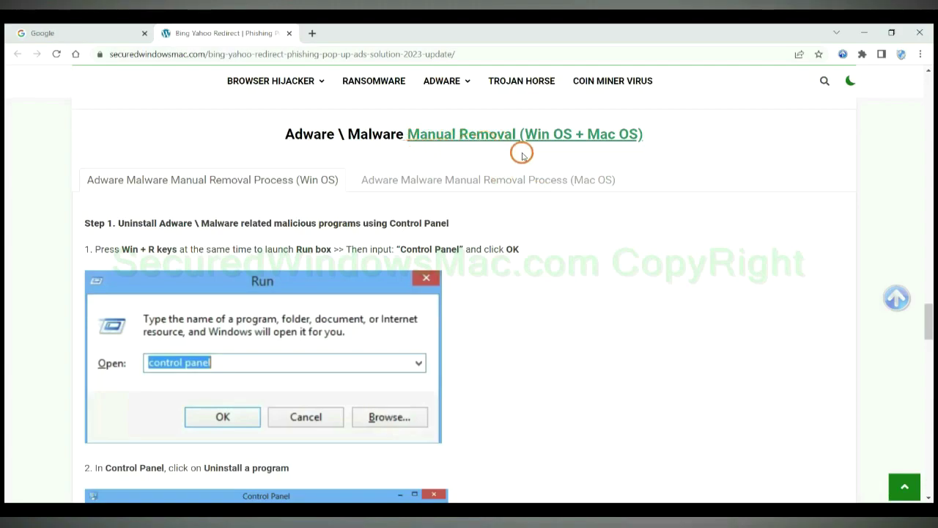
- Read through the Manual Removal (Win OS + Mac OS) section down to the Step 1 uninstall heading
left_click_drag(531, 137, 570, 136)
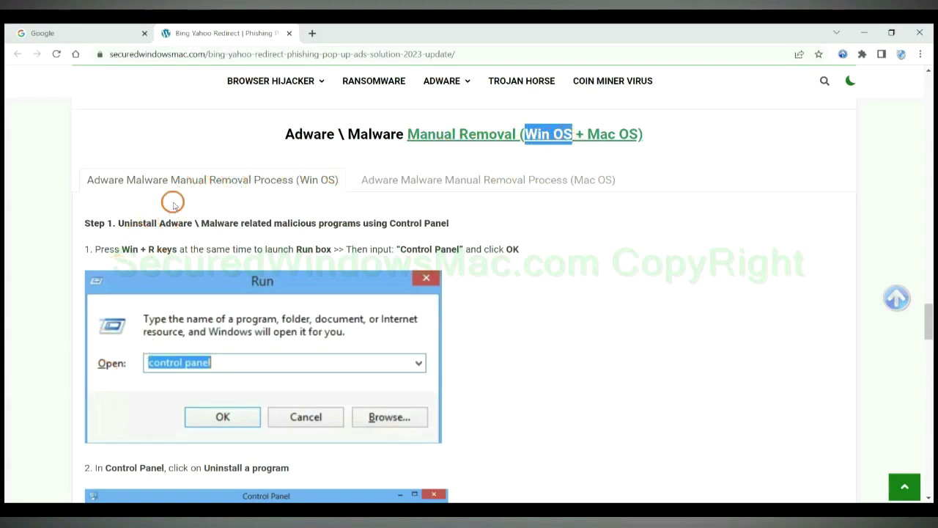
left_click_drag(586, 133, 639, 134)
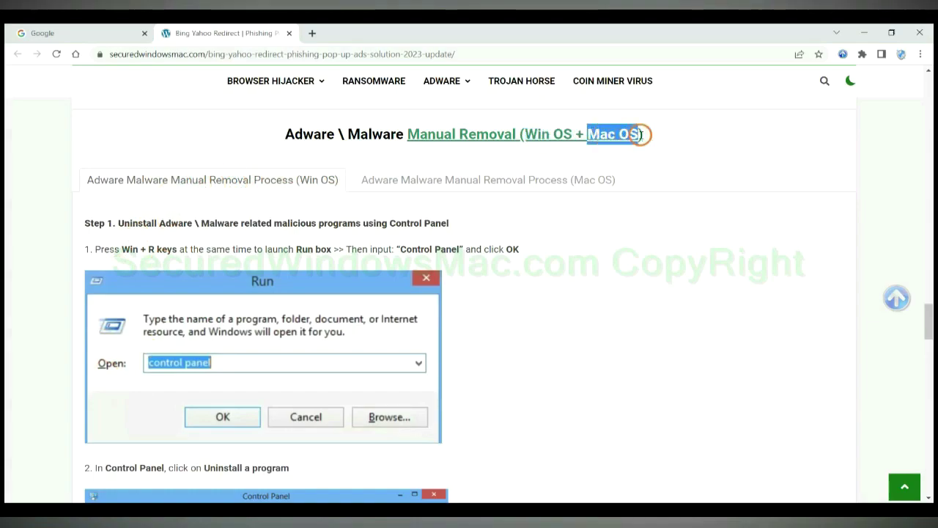
left_click(481, 179)
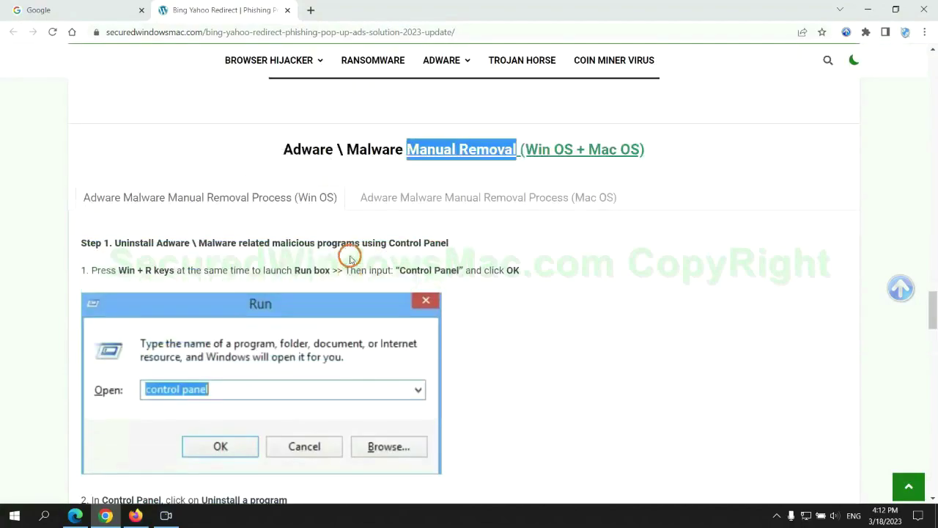
scroll(351, 259, "up", 1)
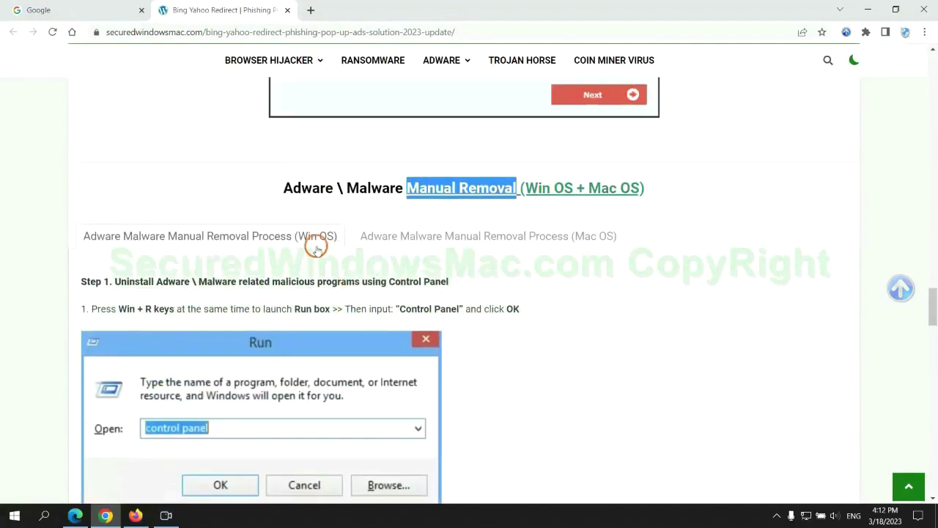
scroll(293, 245, "down", 4)
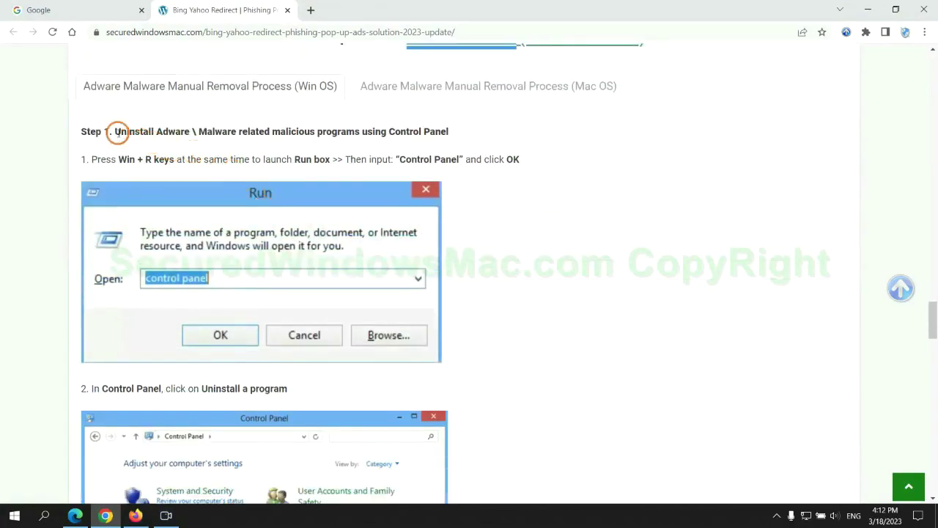
left_click_drag(115, 132, 350, 136)
left_click(620, 191)
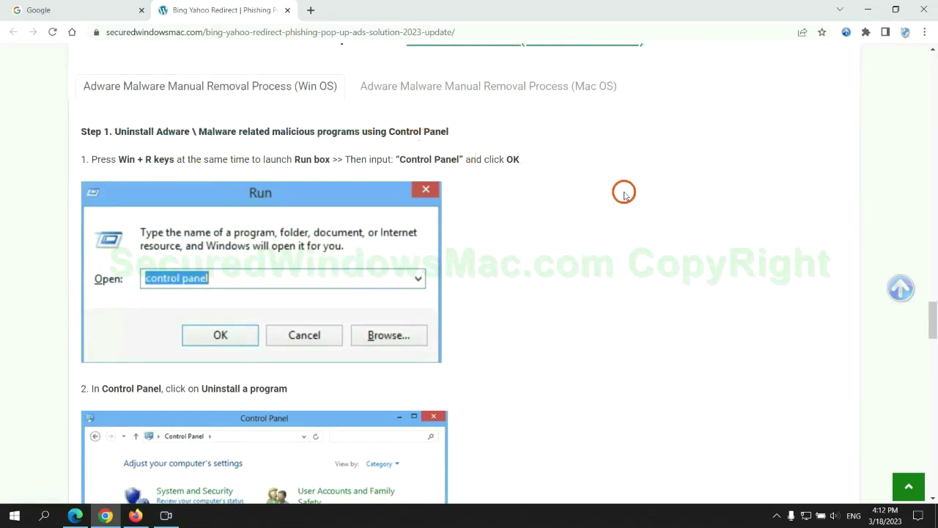
scroll(587, 192, "down", 3)
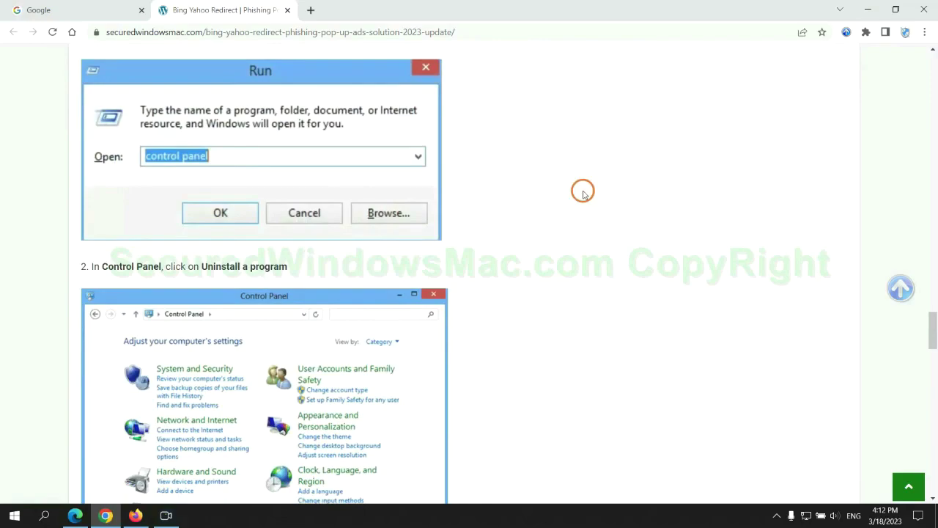
- Check Control Panel's installed programs, inspecting Lantern's uninstall options, then close the list
key("super+r")
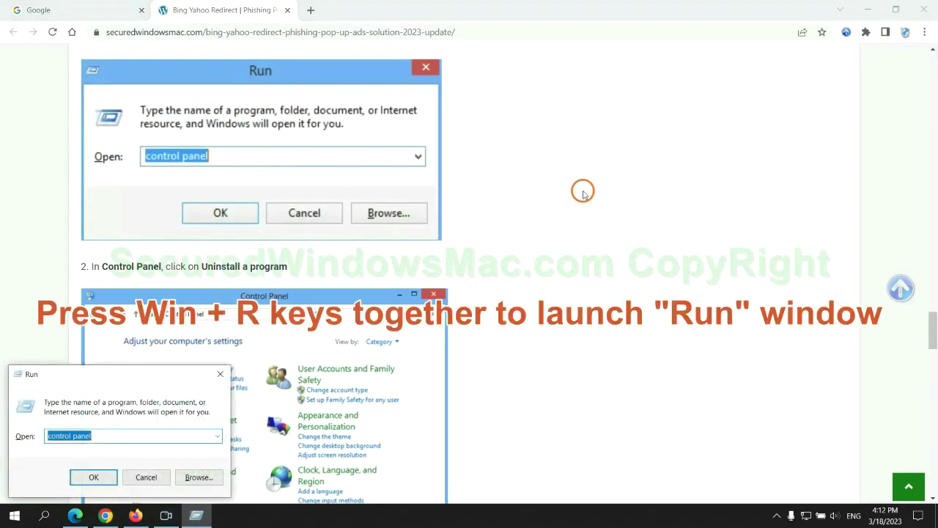
type("control")
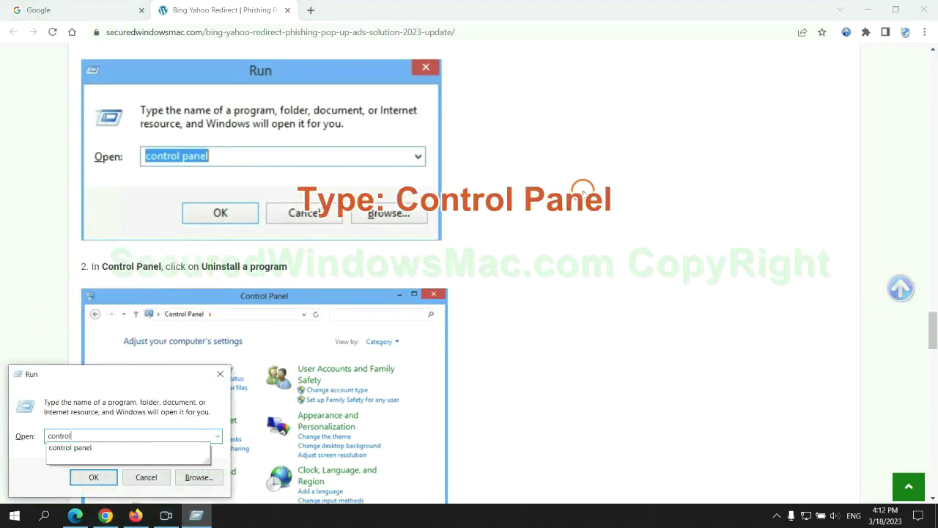
type(" panel")
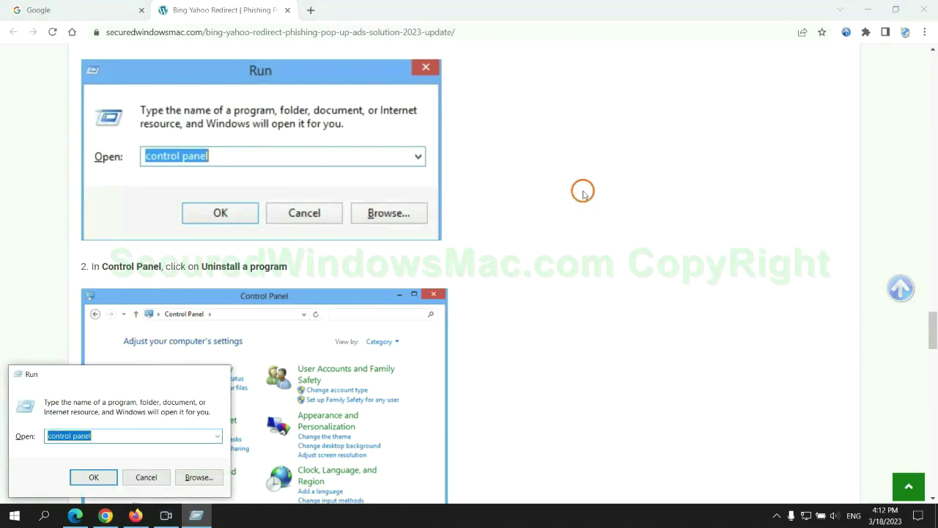
key("Return")
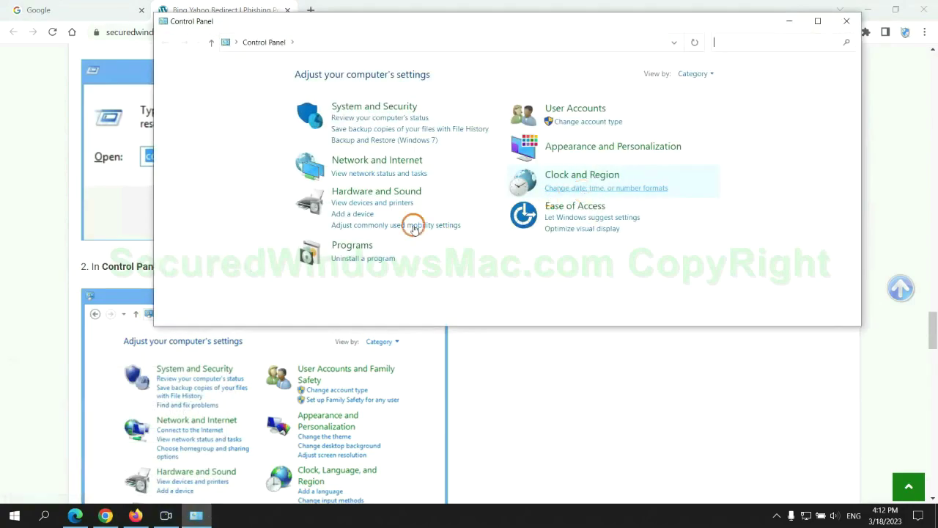
left_click(372, 258)
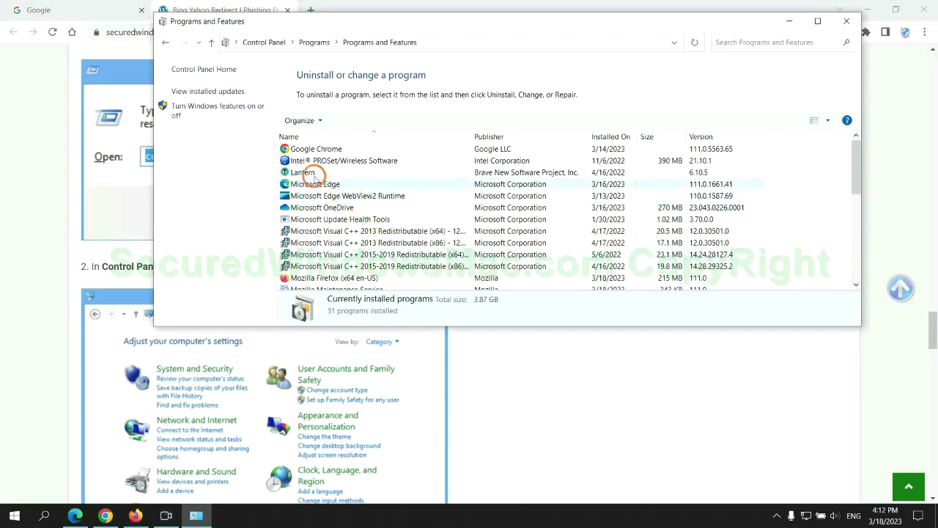
right_click(326, 174)
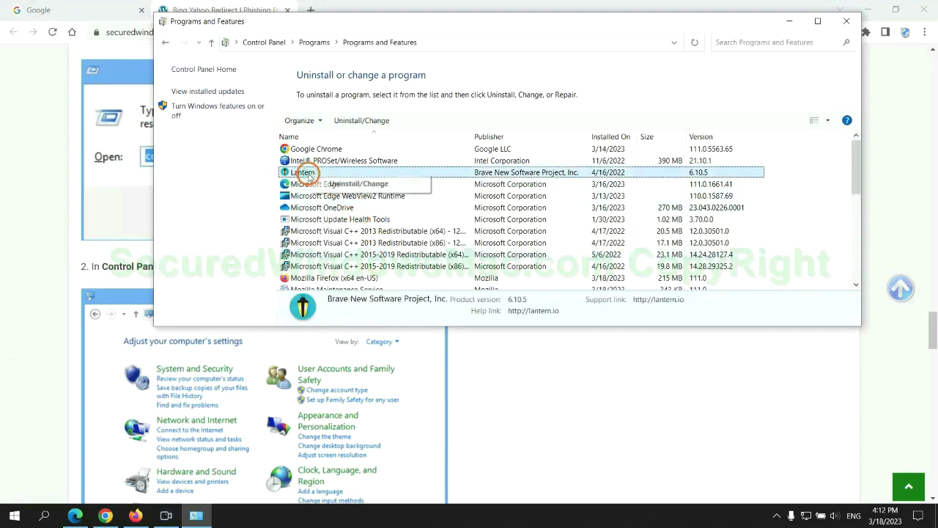
left_click(847, 20)
- Scroll the guide to Step 2's malicious-extension removal instructions and bring up Microsoft Edge
scroll(276, 313, "down", 6)
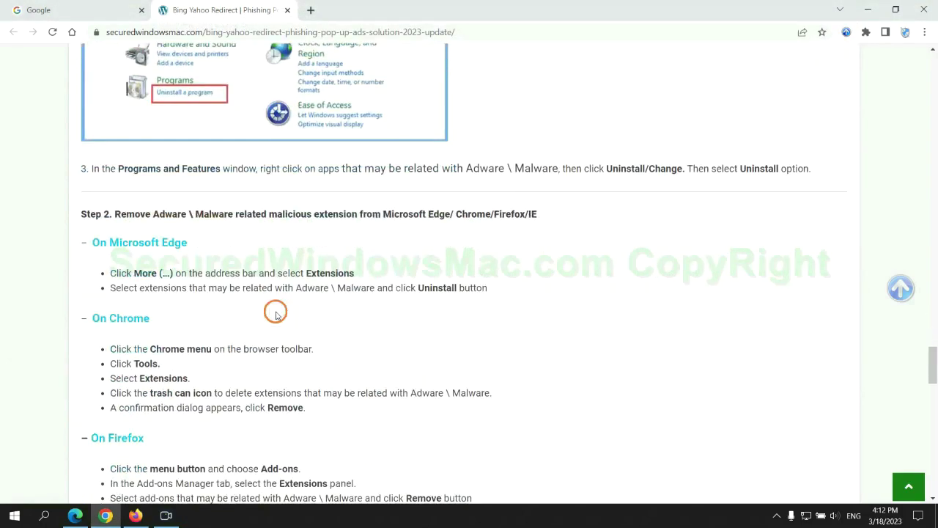
left_click_drag(267, 215, 356, 214)
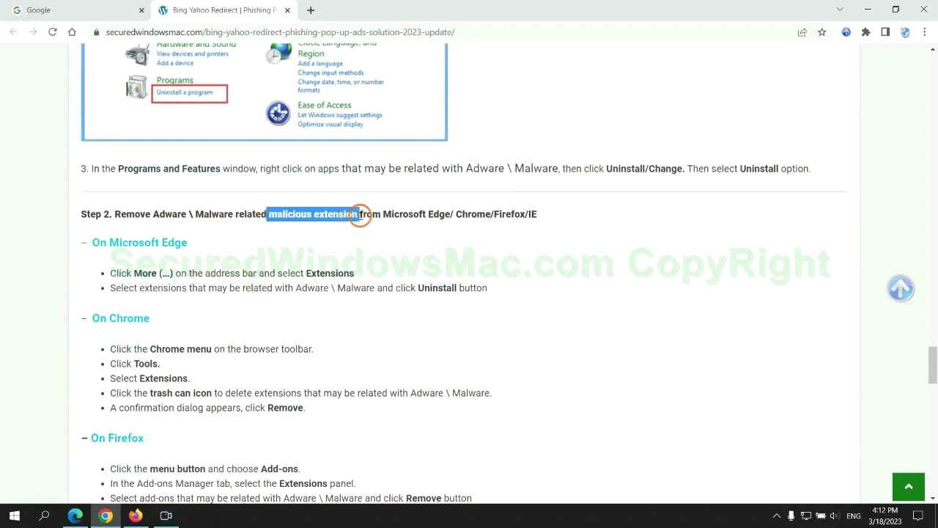
left_click(377, 233)
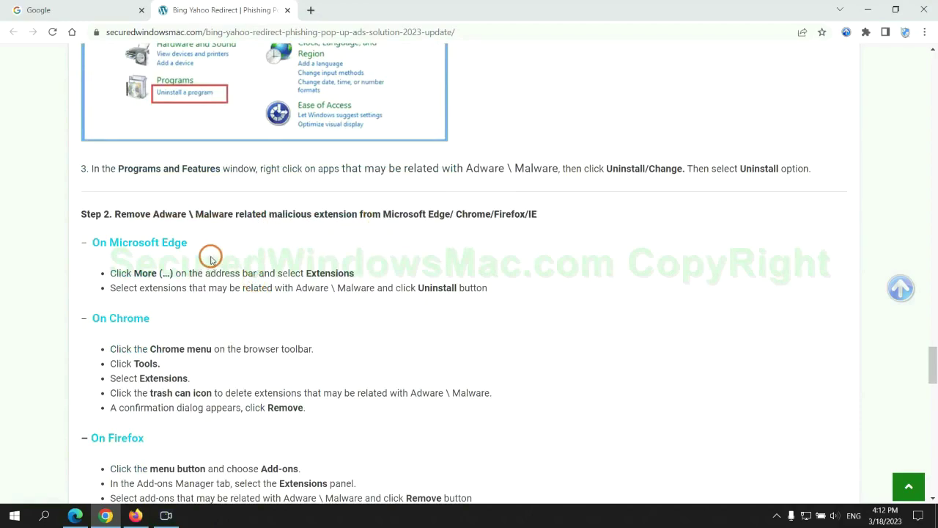
left_click(75, 514)
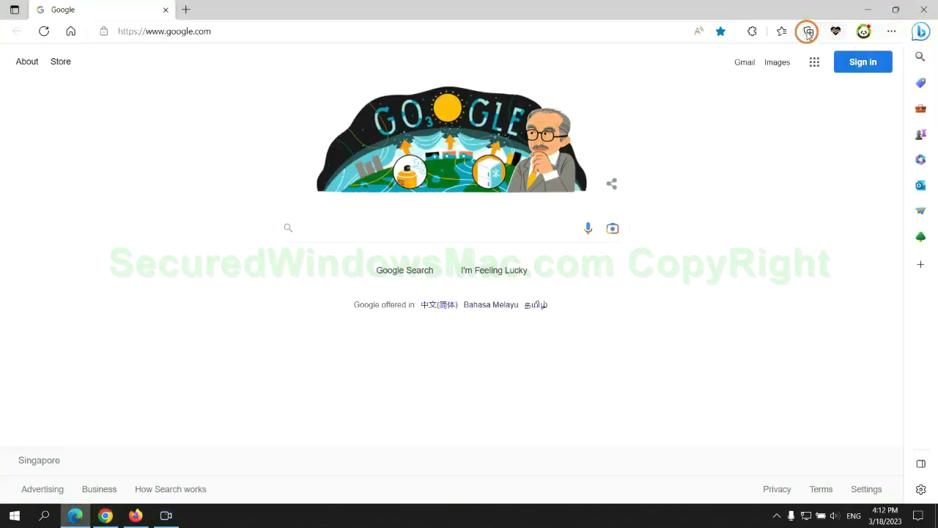
- Remove the McAfee WebAdvisor extension from Edge's Manage extensions page and close that tab
left_click(779, 32)
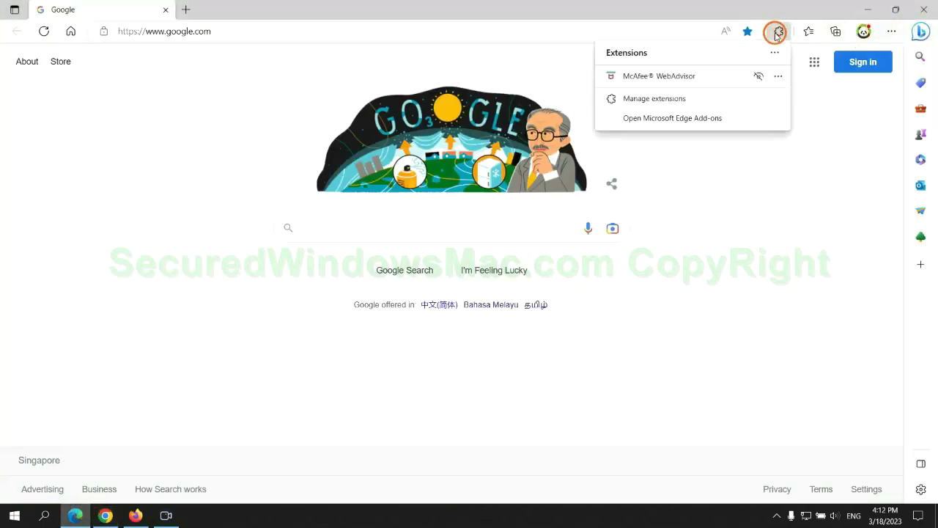
left_click(649, 97)
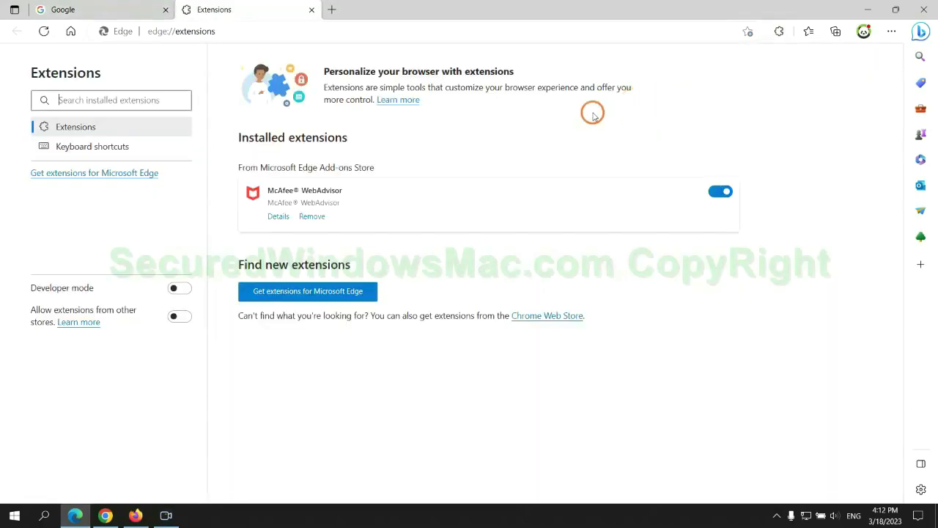
left_click(312, 217)
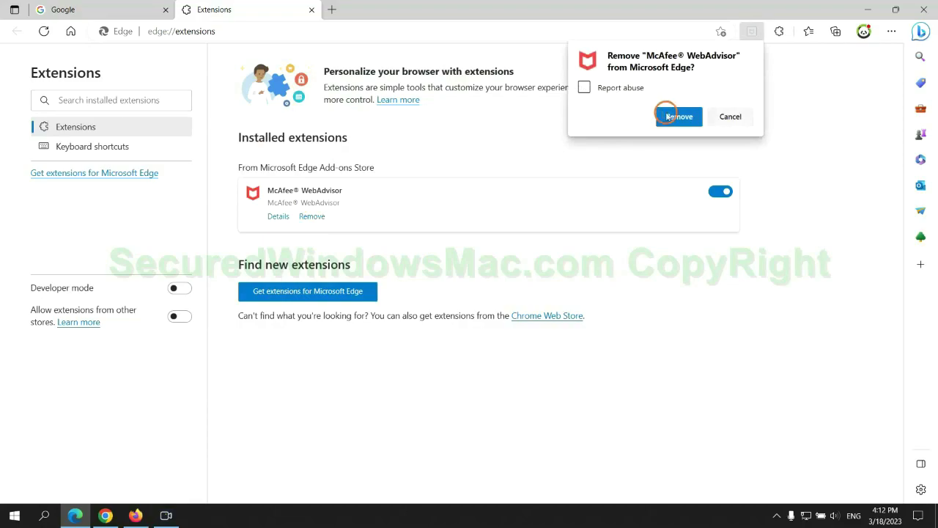
left_click(676, 117)
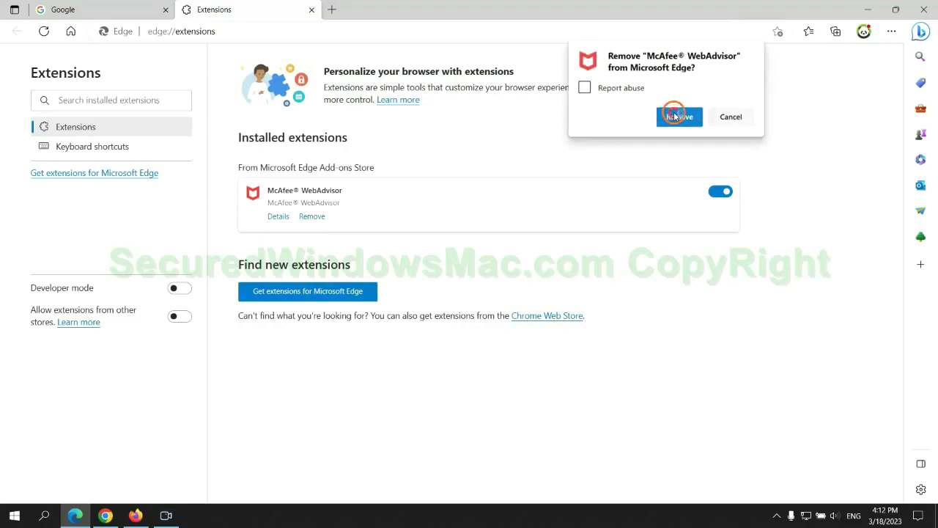
left_click(311, 9)
left_click(113, 518)
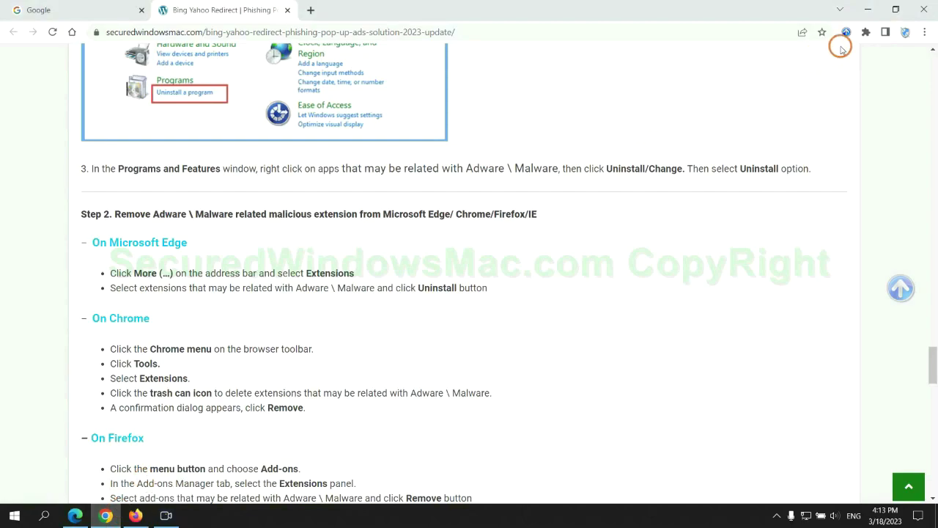
- Remove the Ecosia extension from Chrome's Manage extensions page and close its uninstall feedback tab
left_click(865, 32)
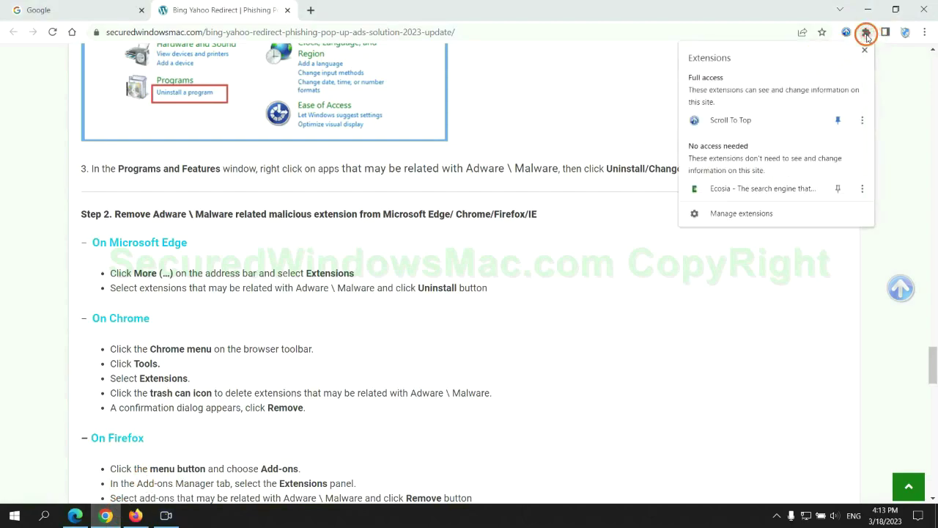
left_click(760, 214)
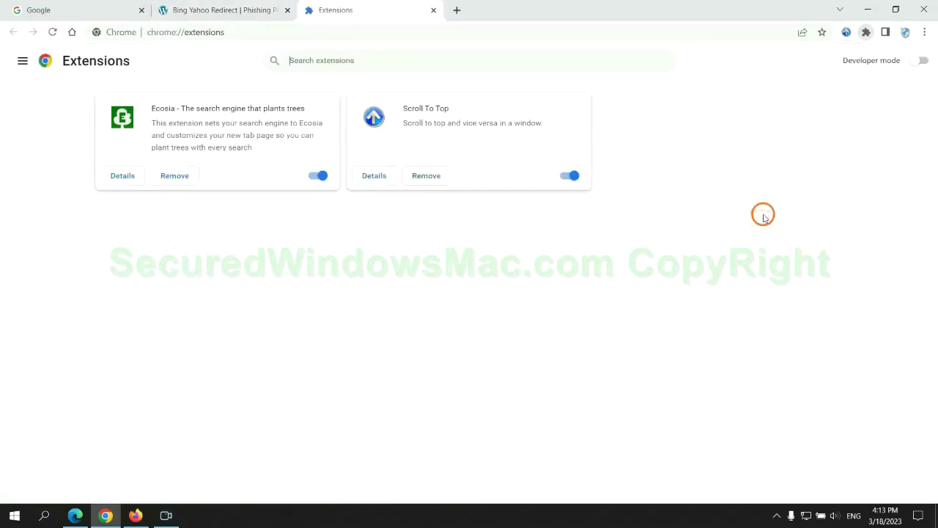
left_click(175, 176)
left_click(779, 134)
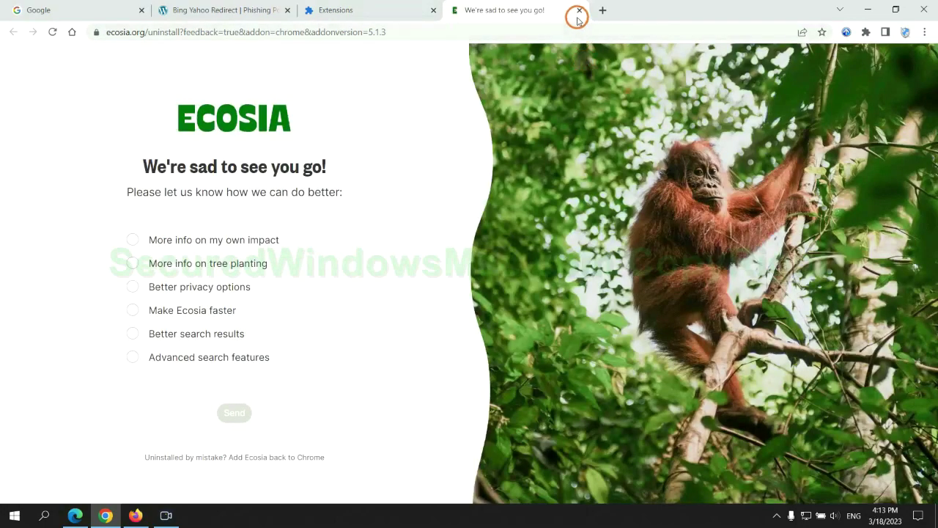
left_click(579, 10)
left_click(136, 515)
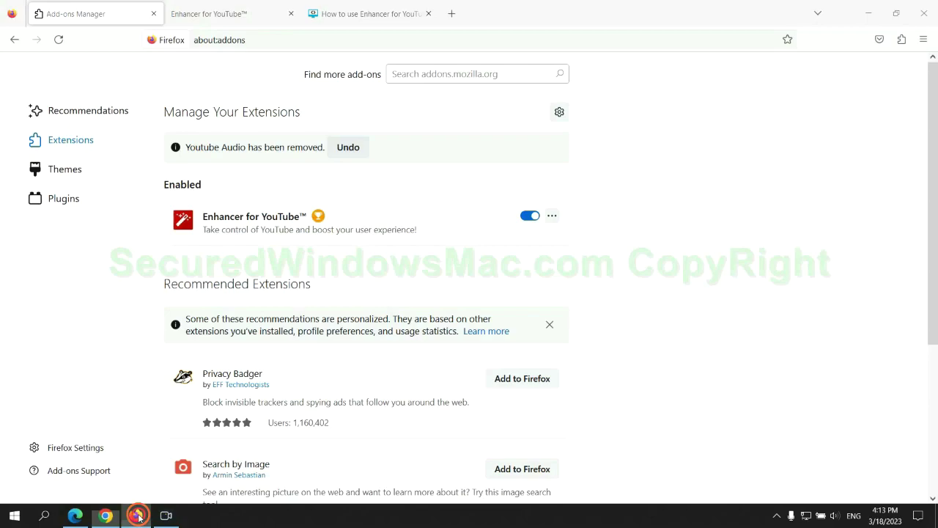
- Remove Enhancer for YouTube™ through Firefox's add-ons manager, confirming the removal
left_click(901, 40)
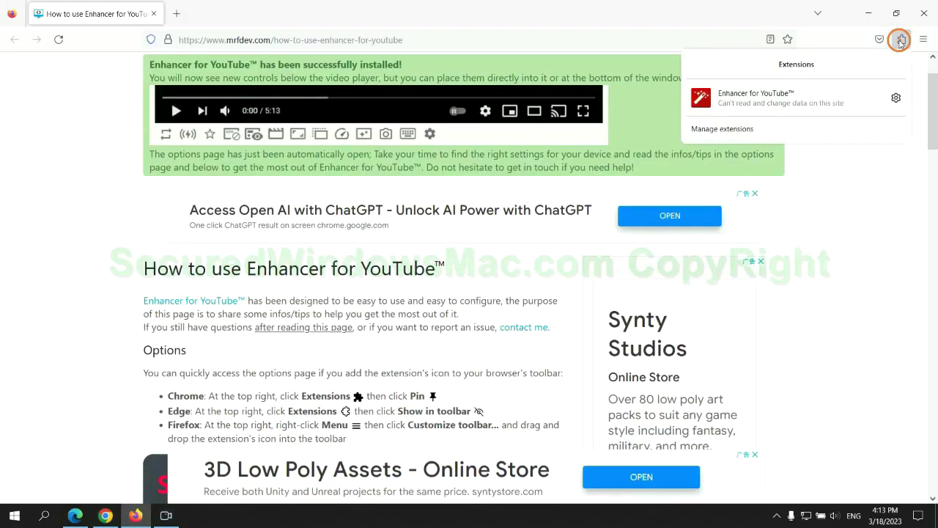
left_click(810, 125)
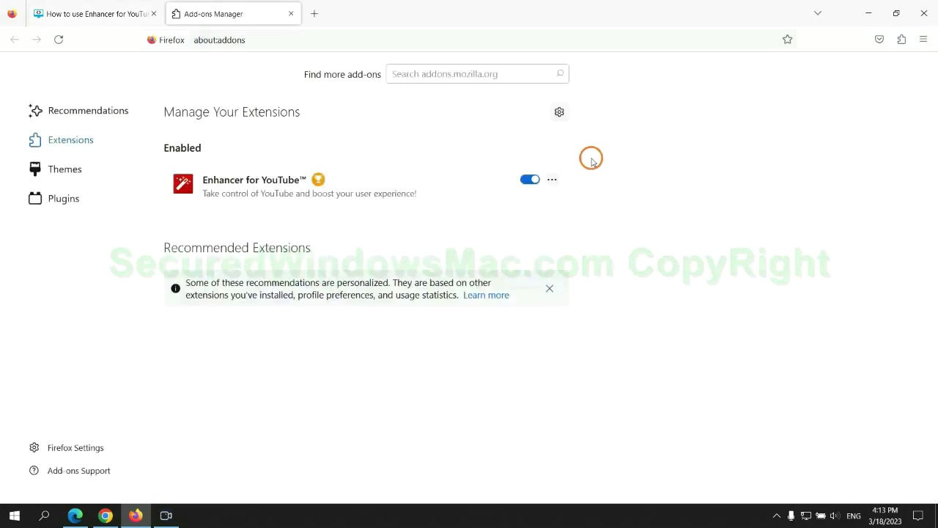
left_click(552, 180)
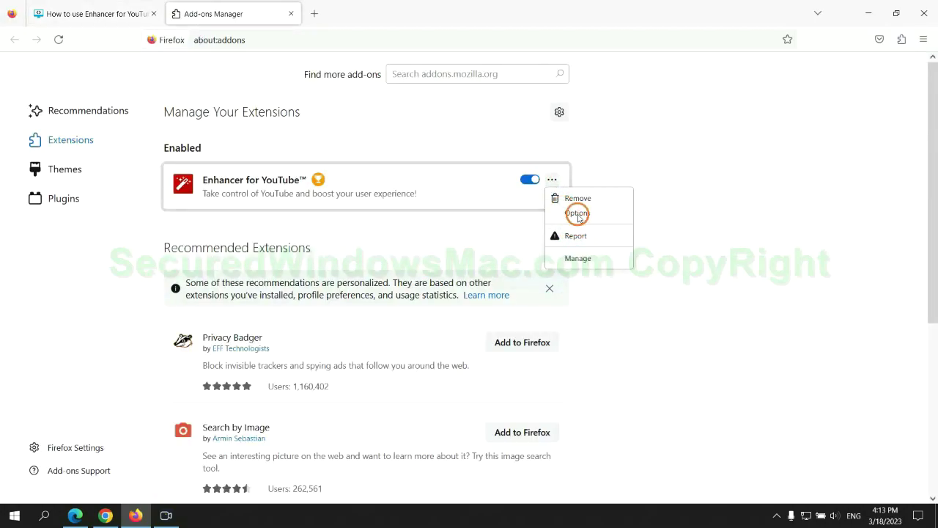
left_click(577, 199)
left_click(521, 115)
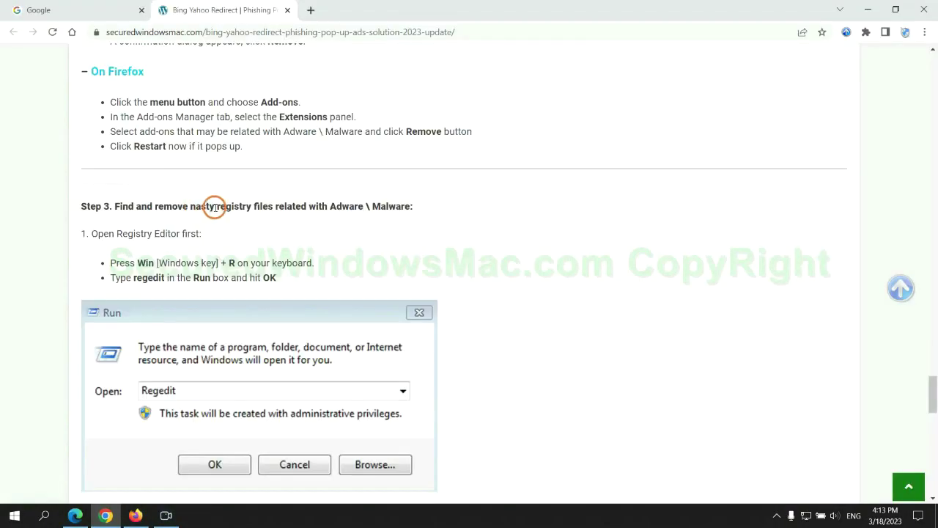
left_click_drag(217, 206, 272, 234)
- Run regedit from the Windows Run box to open Registry Editor
left_click(273, 235)
scroll(273, 233, "down", 2)
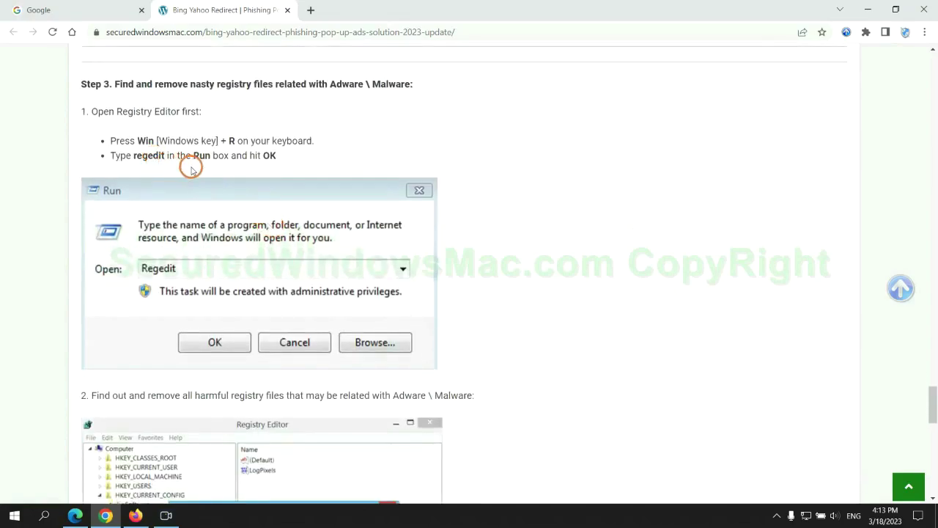
key("super+r")
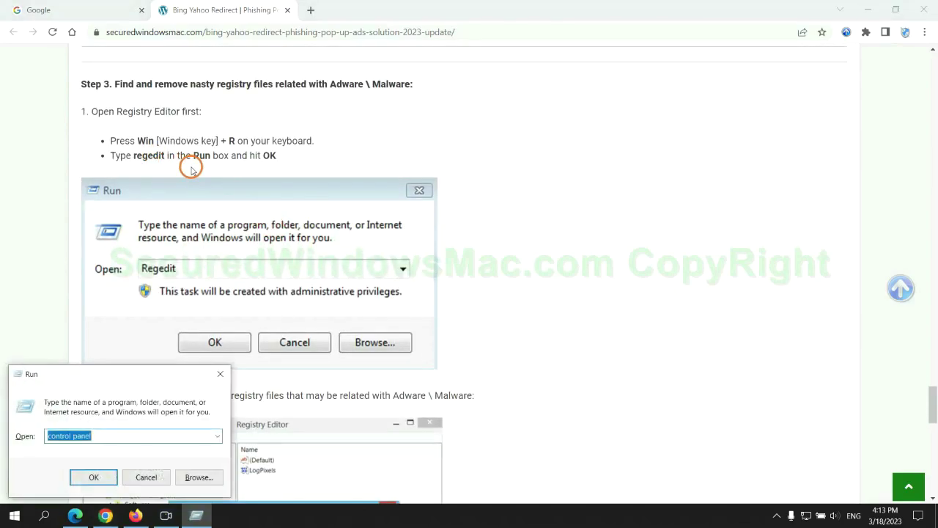
type("rege")
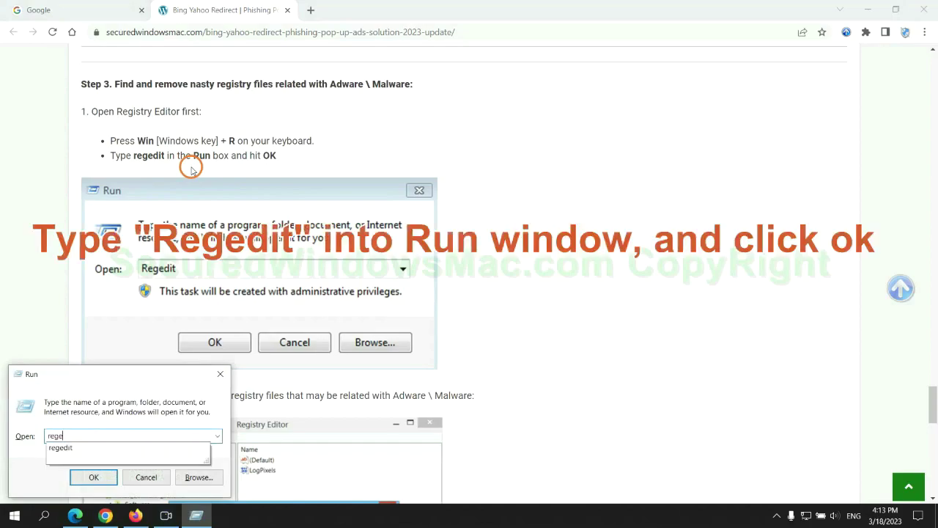
type("dit")
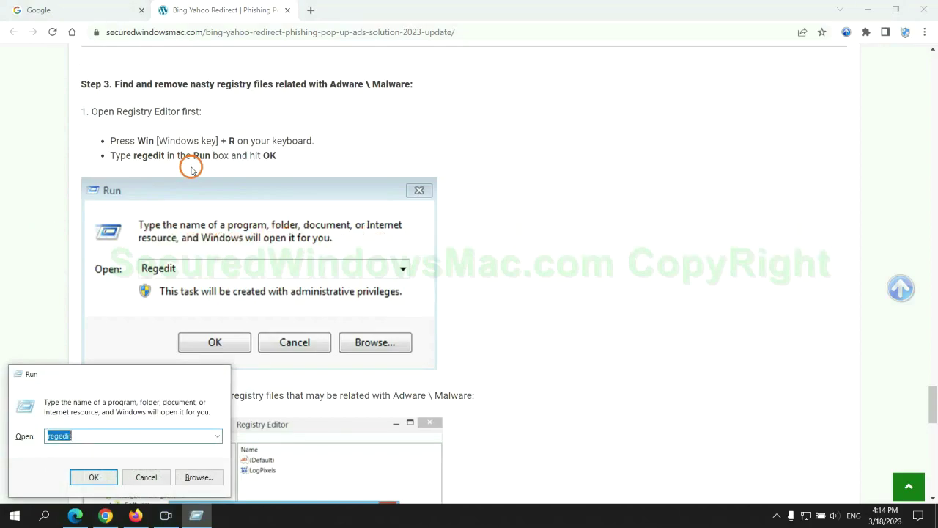
key("Return")
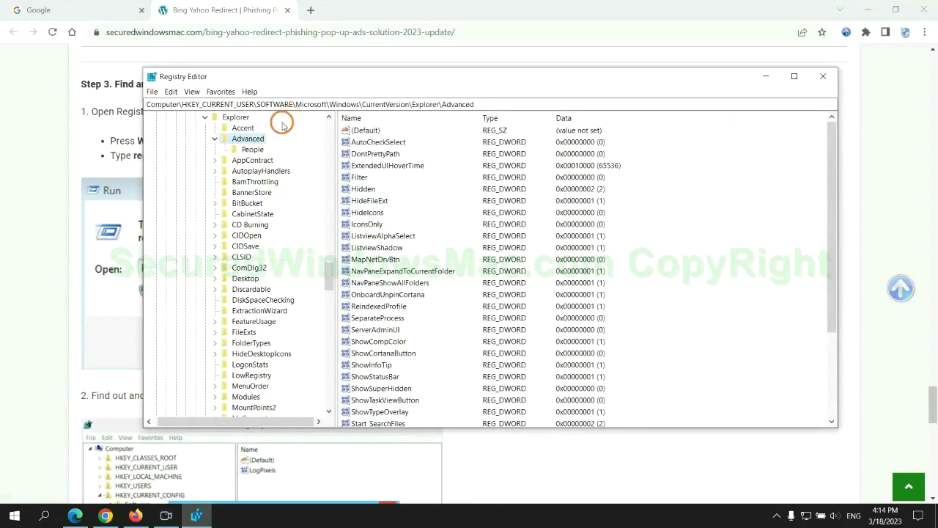
- Find 'App' in the registry and bring up the Delete option on the StoreAppsOnTaskbar value
left_click(170, 92)
left_click(208, 176)
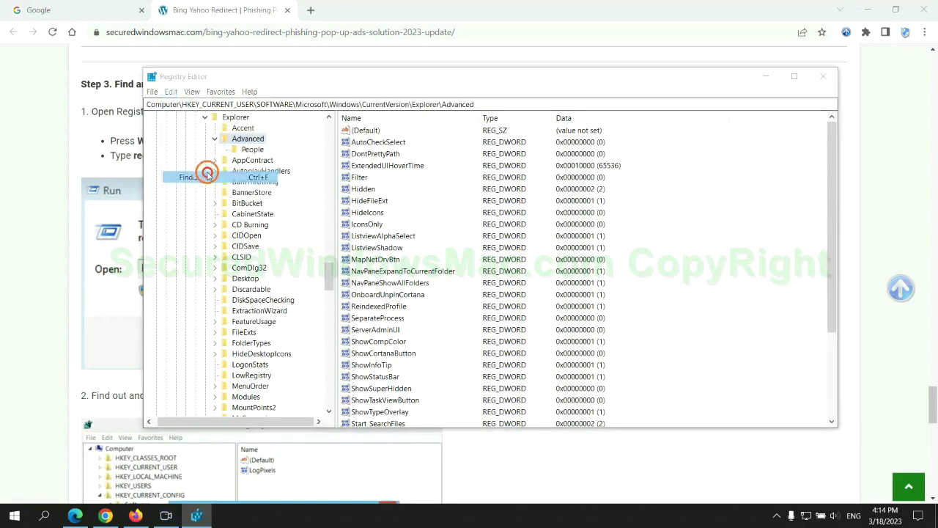
type("Apps")
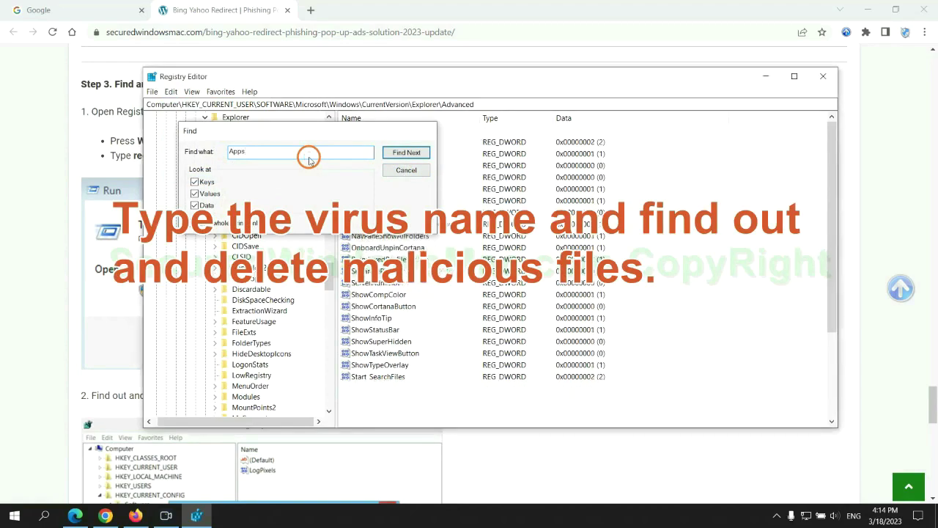
key("Return")
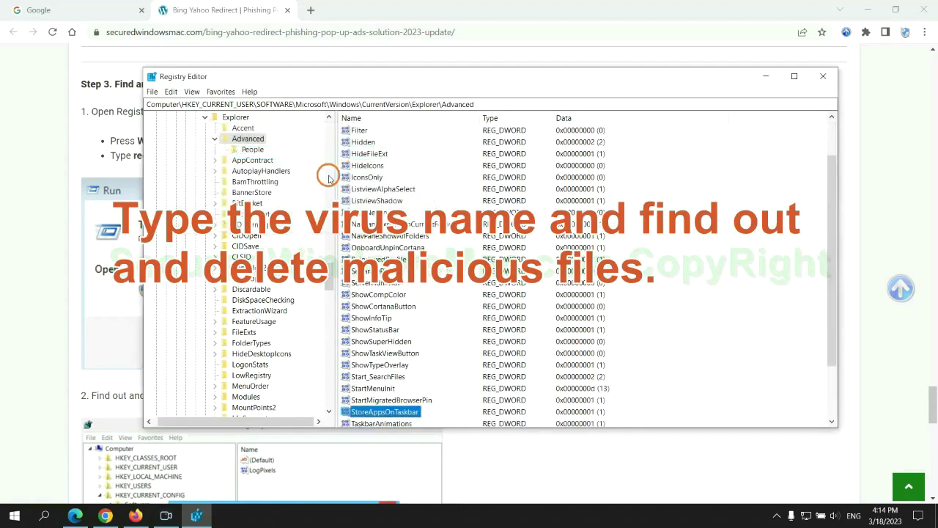
right_click(414, 343)
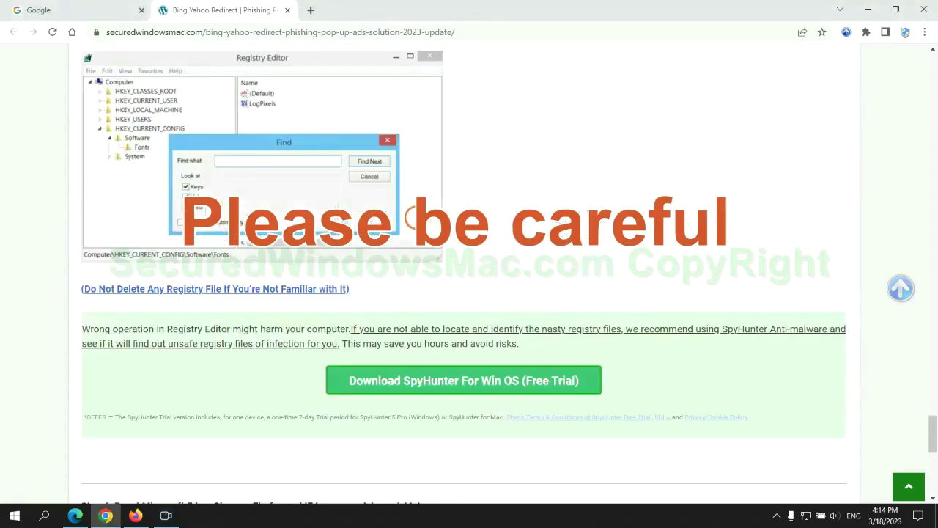
scroll(414, 219, "down", 1)
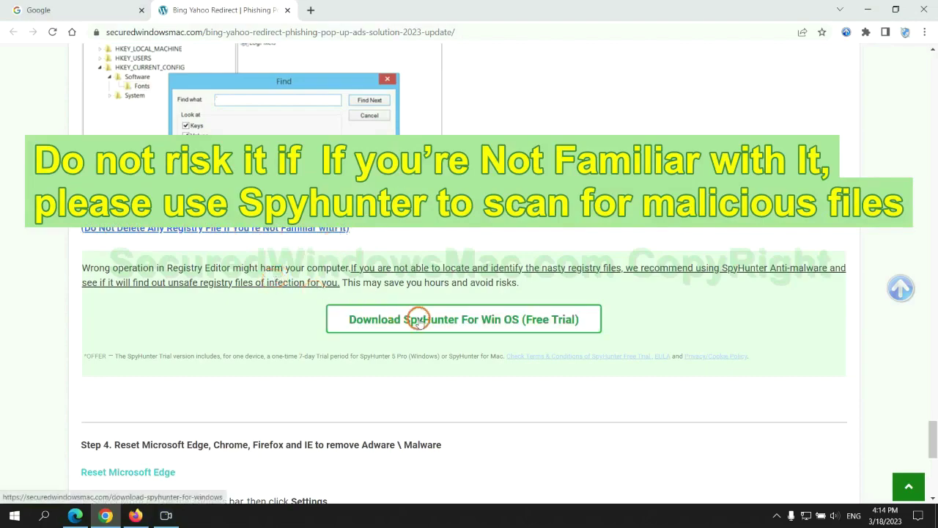
- Scroll the article down to Step 4 and briefly highlight the word Reset in its heading
scroll(419, 320, "down", 5)
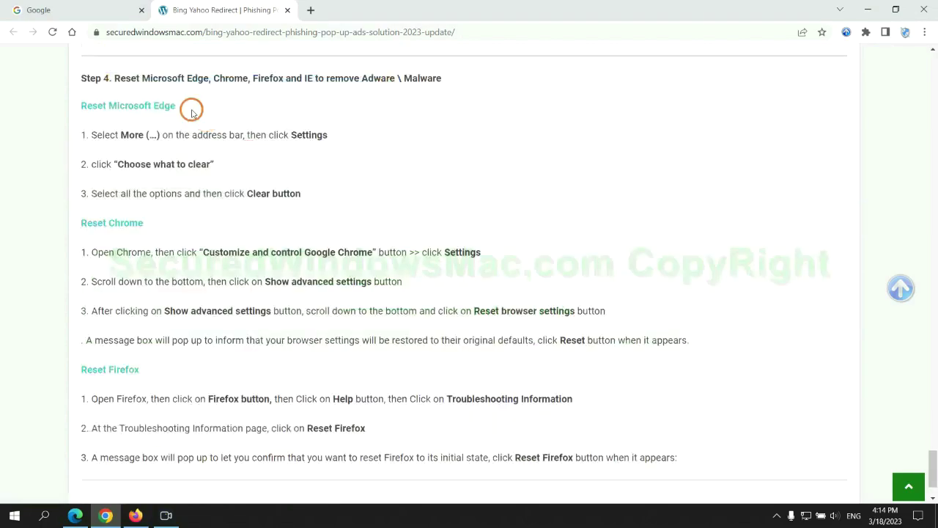
double_click(123, 78)
left_click(362, 106)
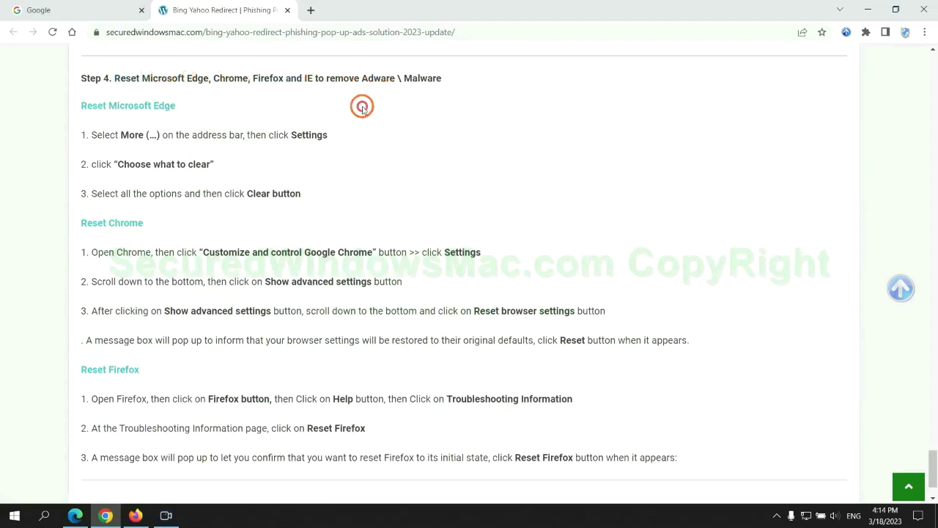
- Open Edge's Clear browsing data options from its privacy settings, then return to the Chrome article
left_click(73, 512)
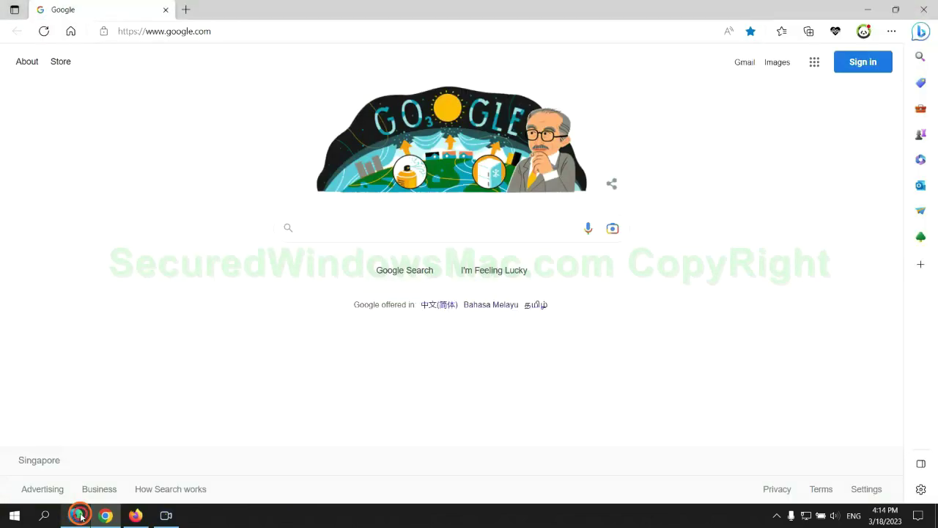
left_click(889, 34)
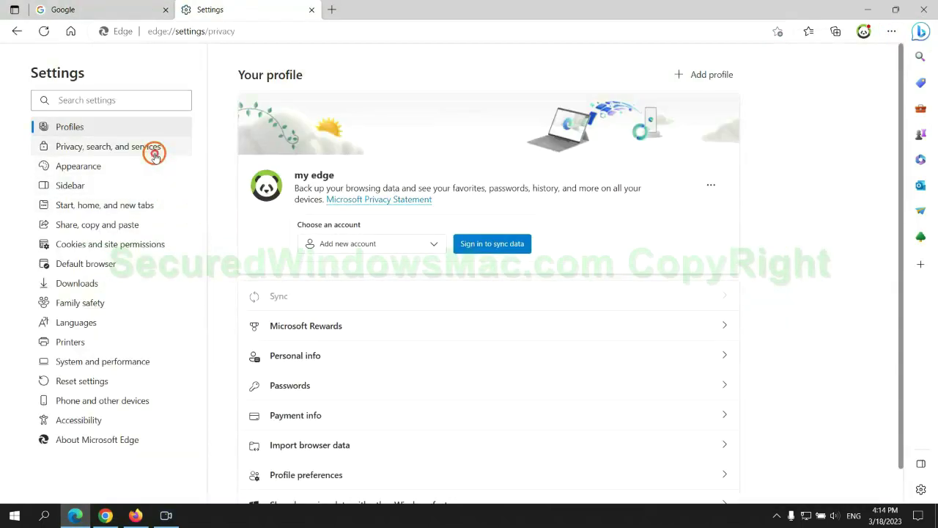
scroll(802, 336, "down", 3)
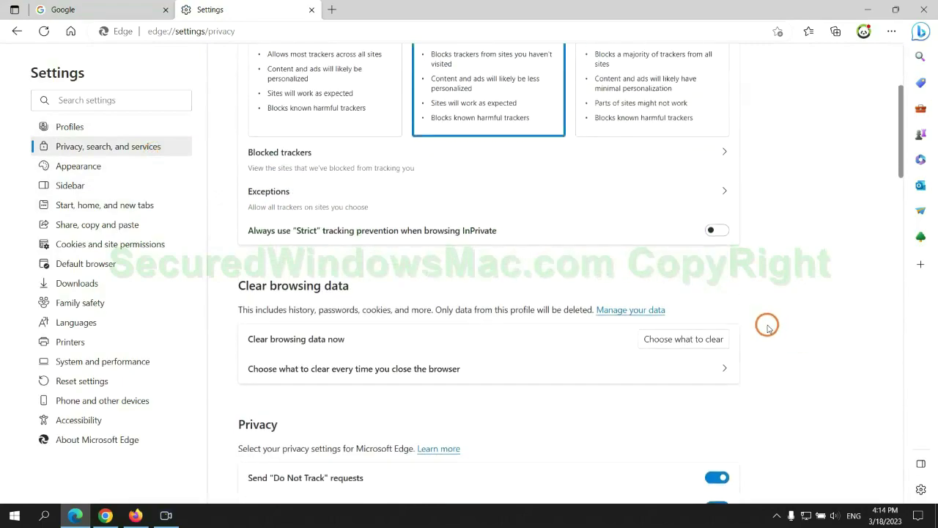
left_click(696, 340)
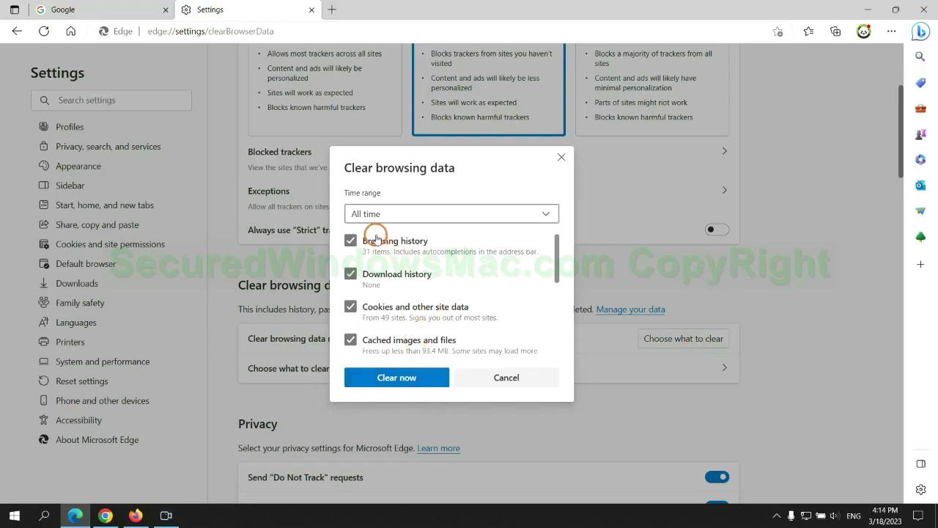
left_click(107, 513)
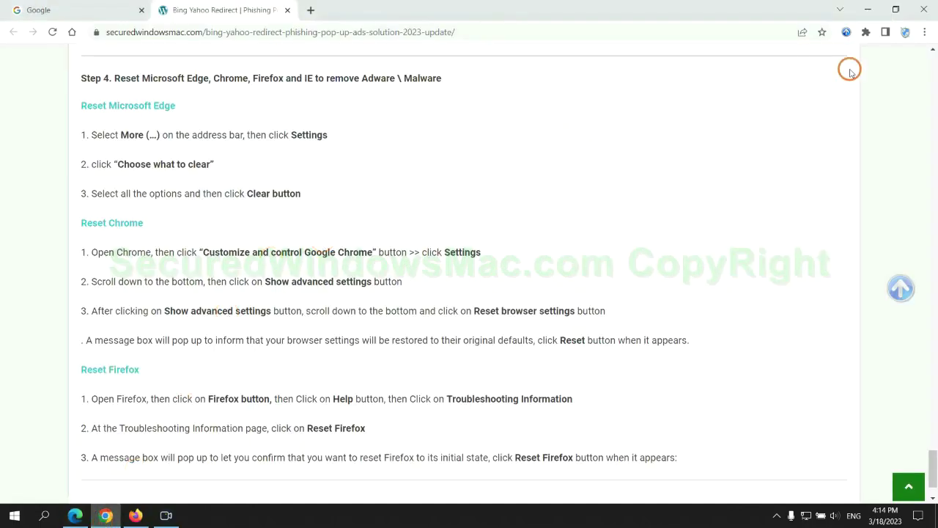
- Open Chrome's Restore settings to their original defaults confirmation, then move over to Firefox
left_click(924, 34)
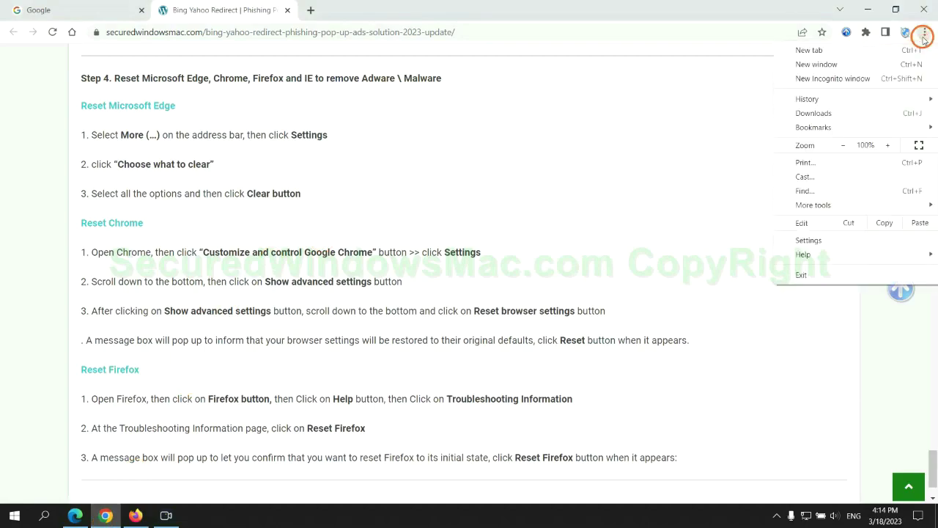
left_click(815, 239)
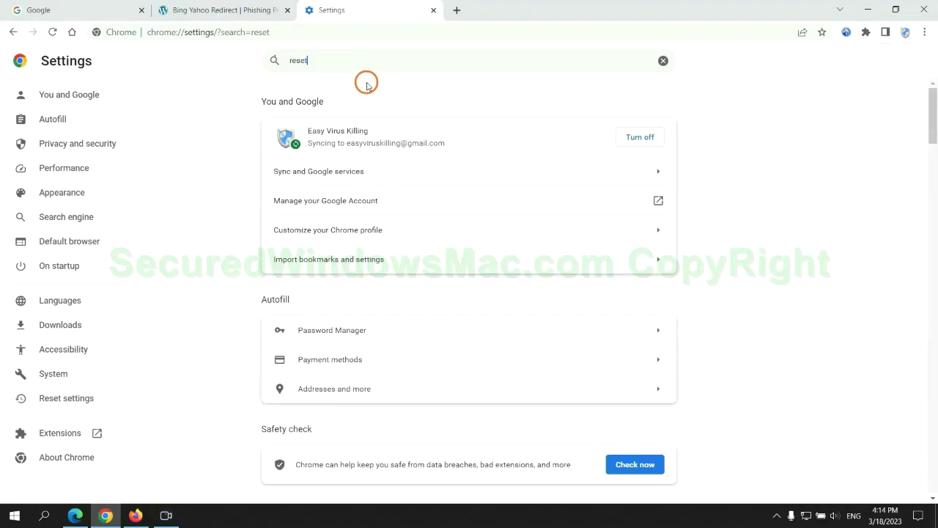
left_click(492, 327)
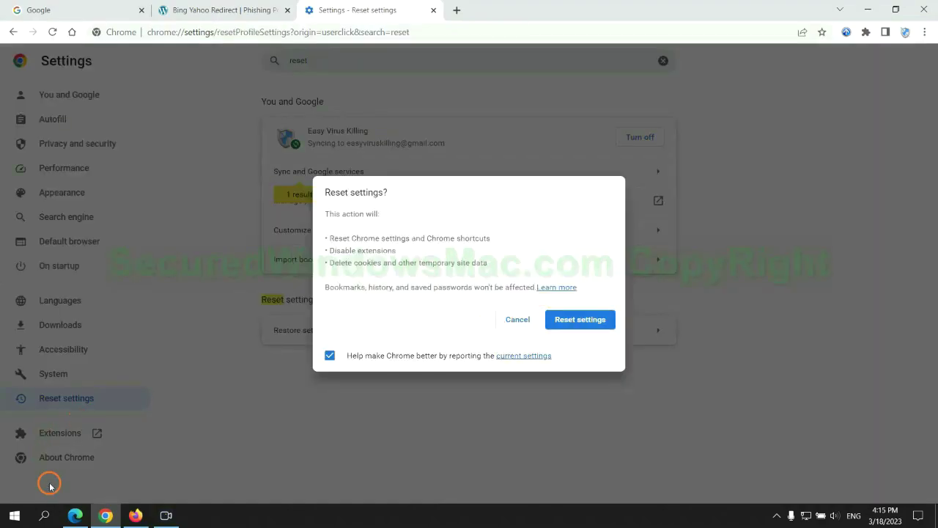
left_click(136, 515)
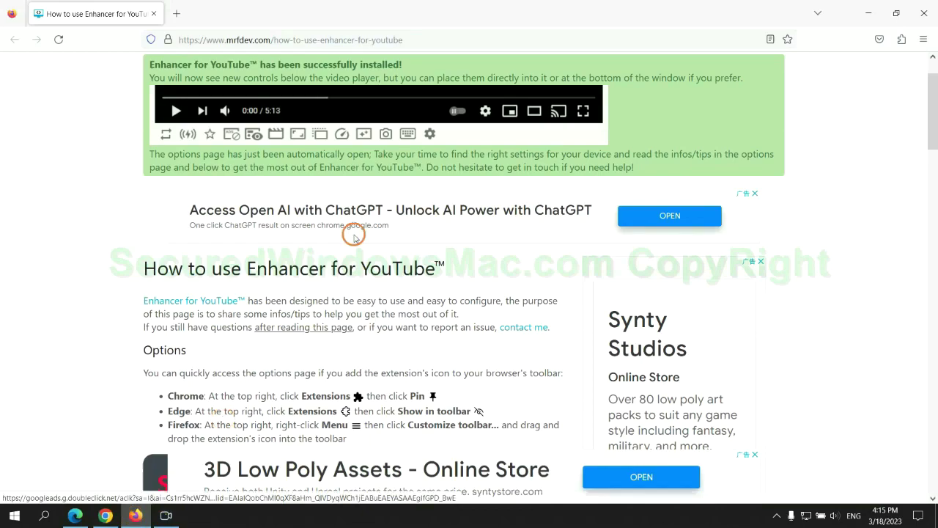
- Start Refresh Firefox from Troubleshooting Information, then highlight 'If problems remain' in the Chrome article
left_click(923, 39)
left_click(796, 376)
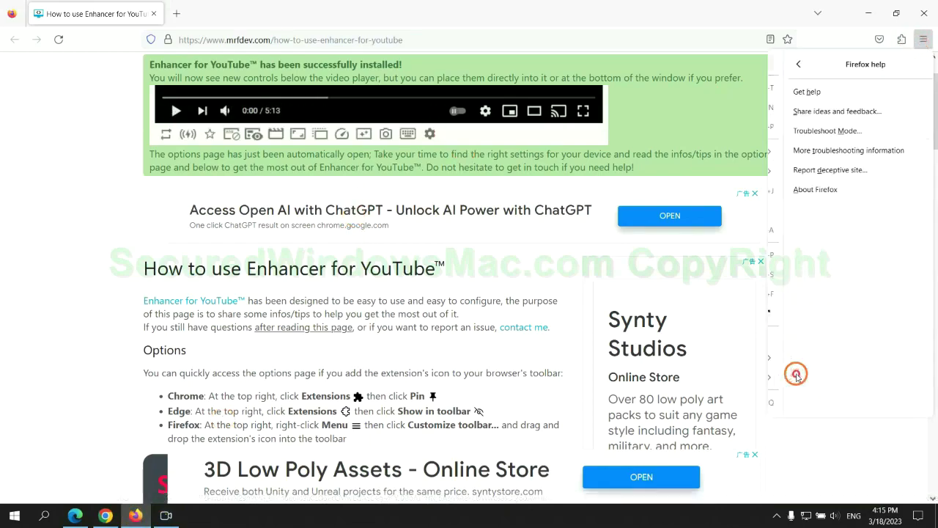
left_click(836, 150)
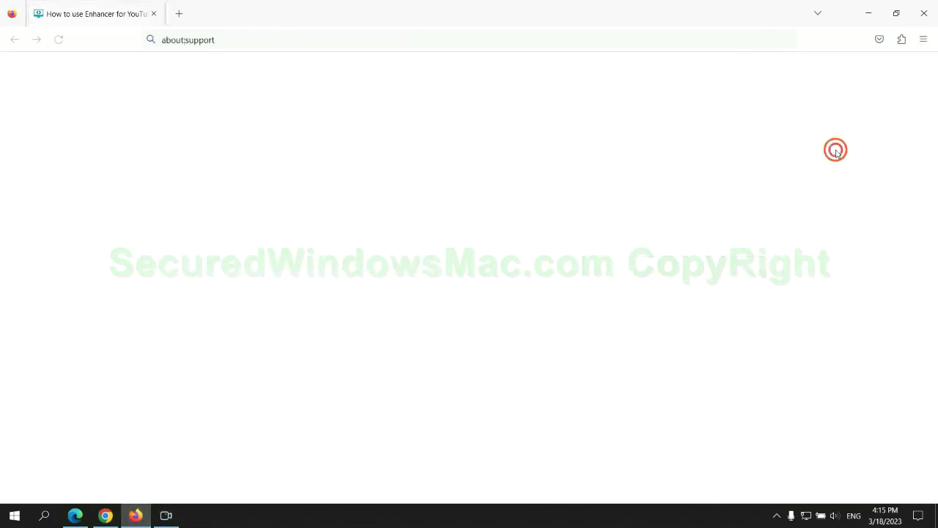
left_click(647, 143)
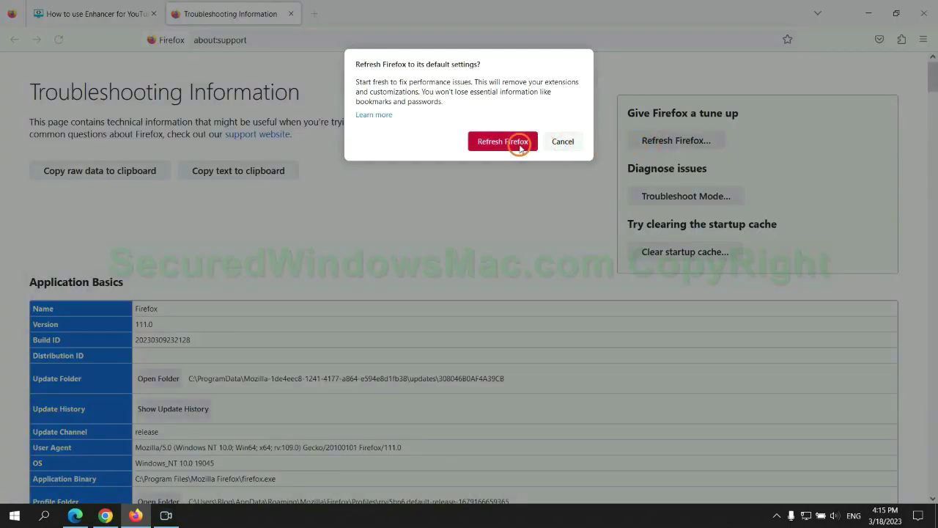
left_click(106, 515)
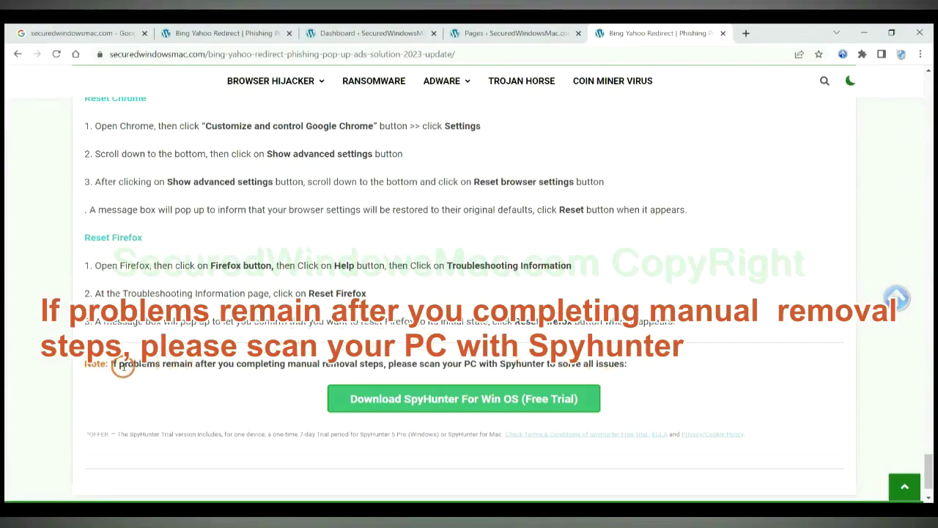
left_click_drag(111, 365, 193, 366)
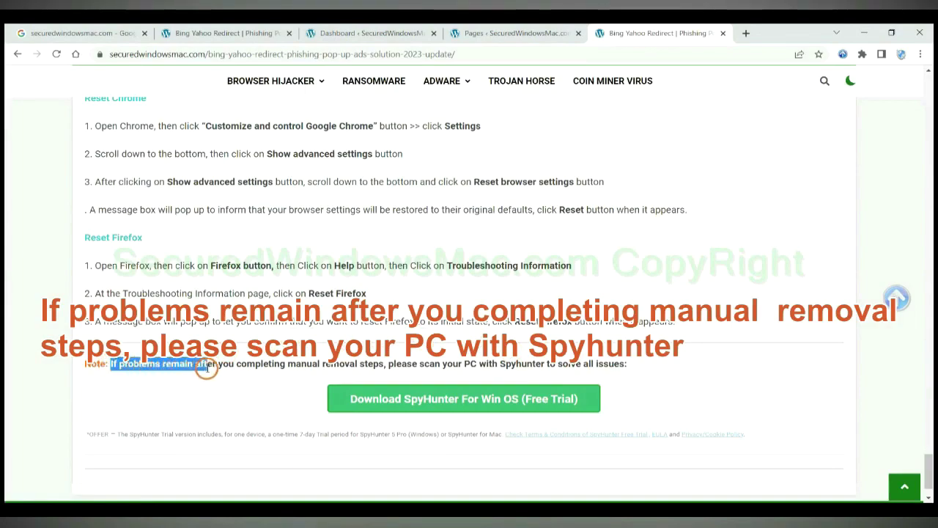